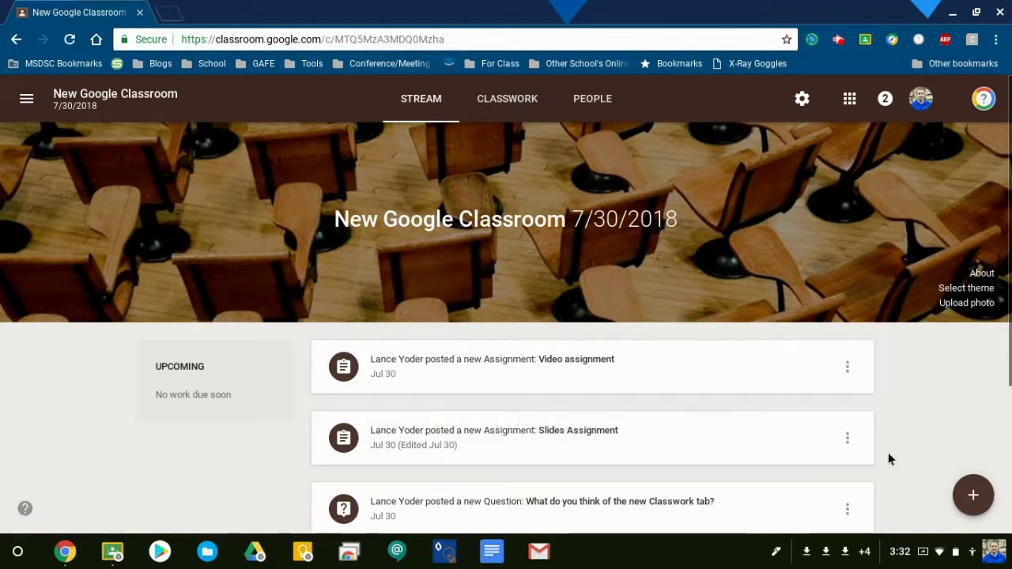
# - Scroll through the class stream, check the student's window, then return to the teacher's window
pyautogui.moveTo(969, 496)
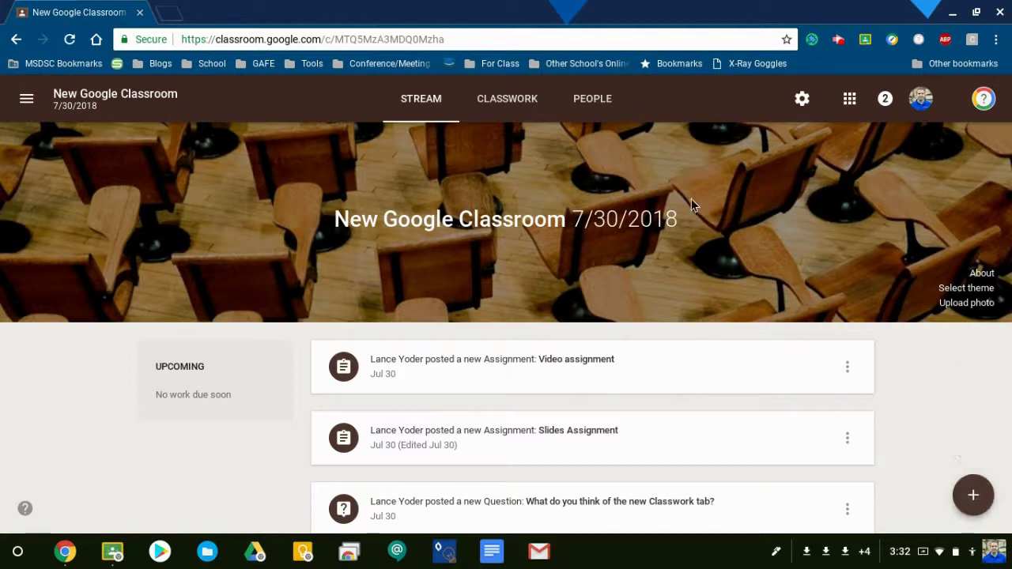
pyautogui.scroll(-2, 691, 200)
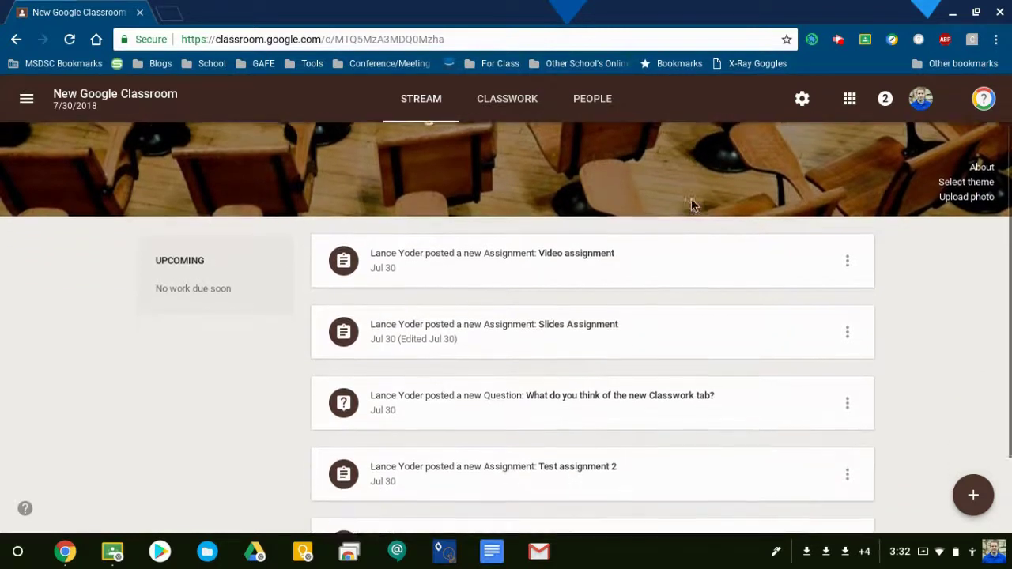
pyautogui.scroll(-3, 691, 204)
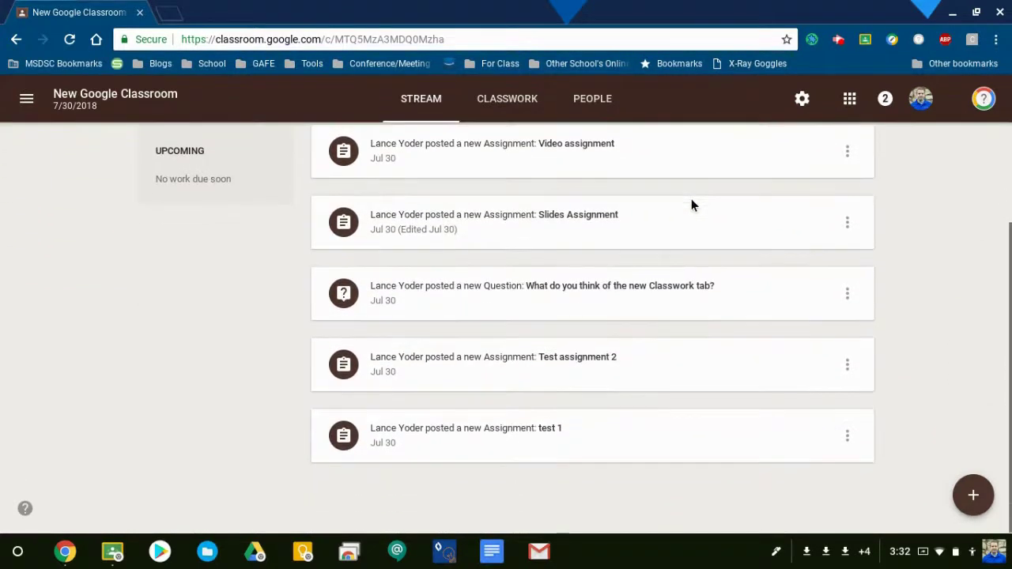
pyautogui.scroll(4, 691, 204)
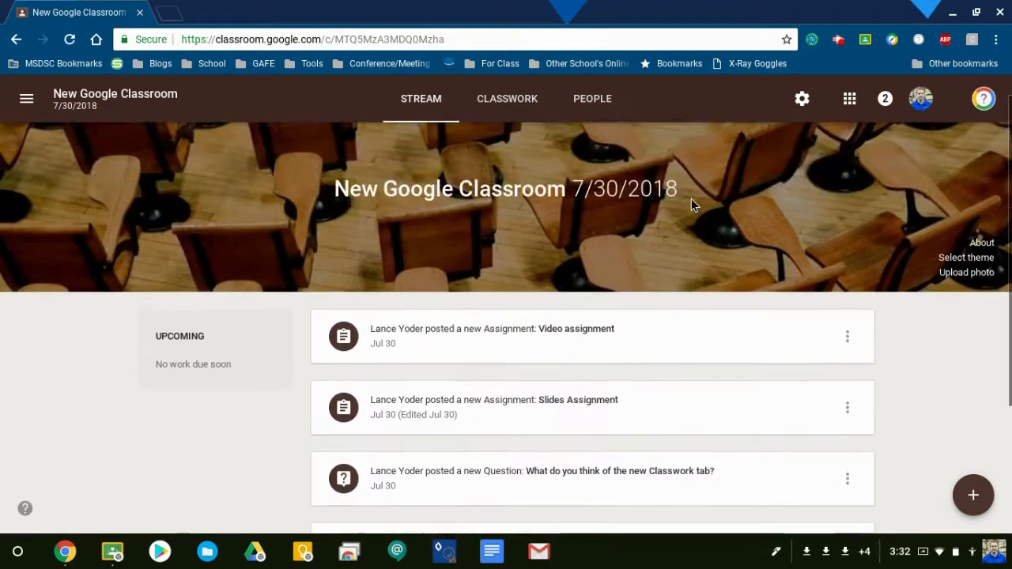
pyautogui.scroll(1, 602, 362)
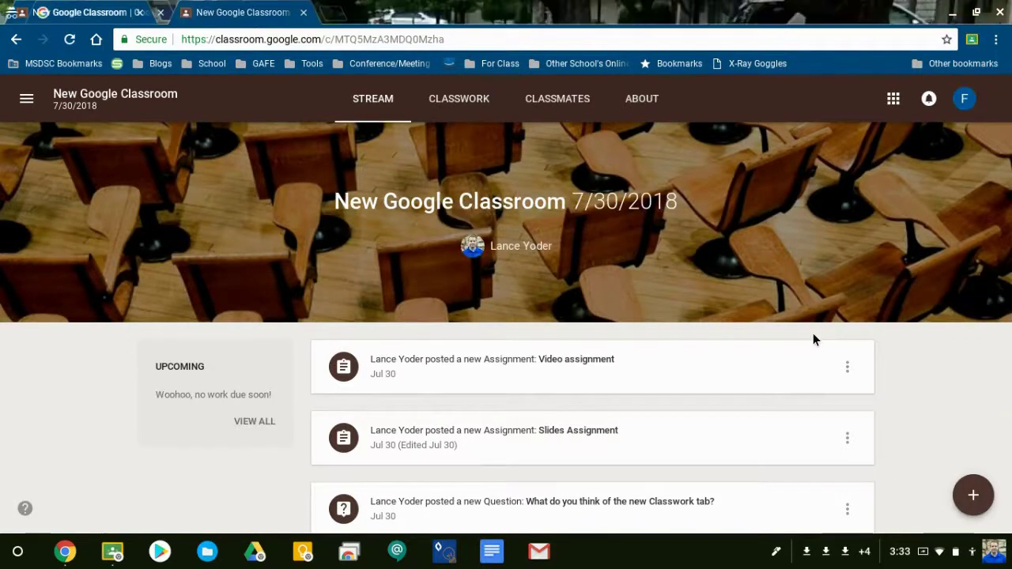
pyautogui.hotkey('alt', 'Tab')
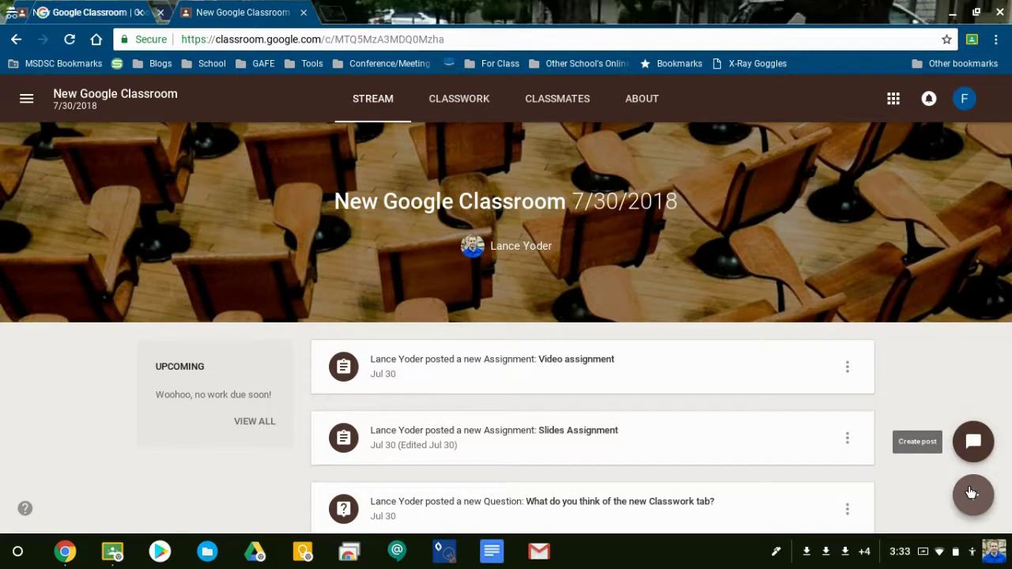
pyautogui.hotkey('alt', 'Tab')
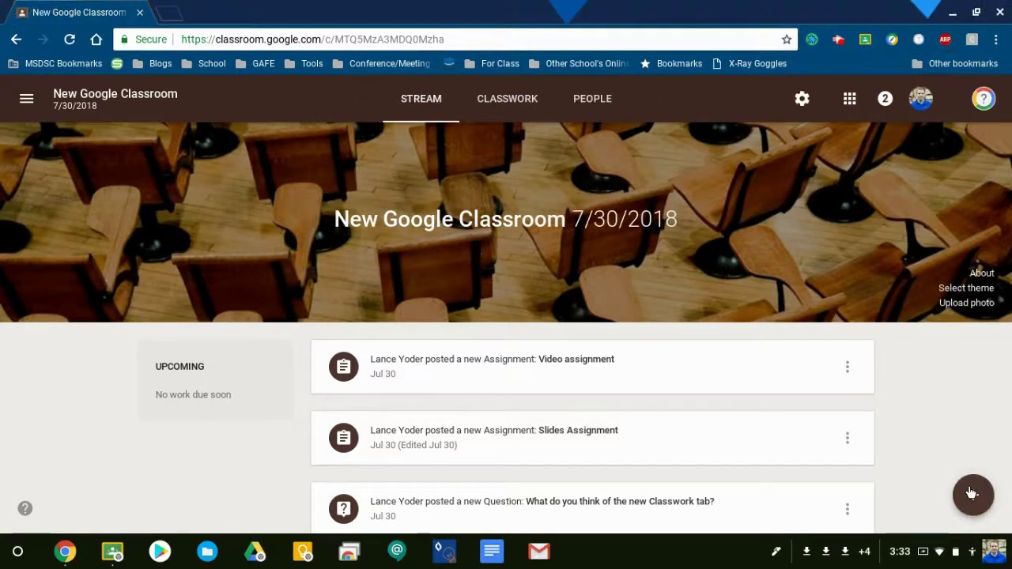
pyautogui.click(495, 104)
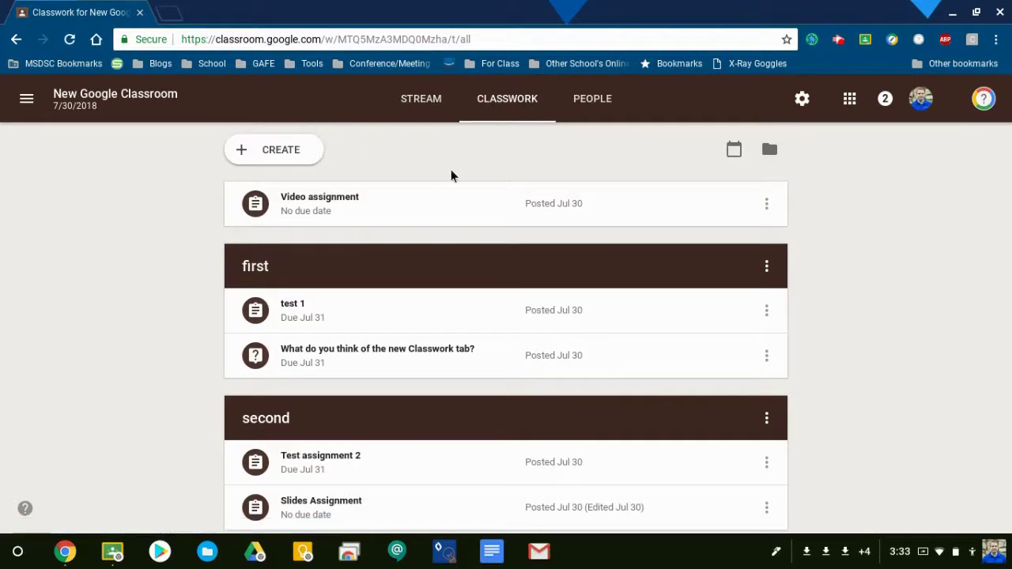
pyautogui.click(282, 151)
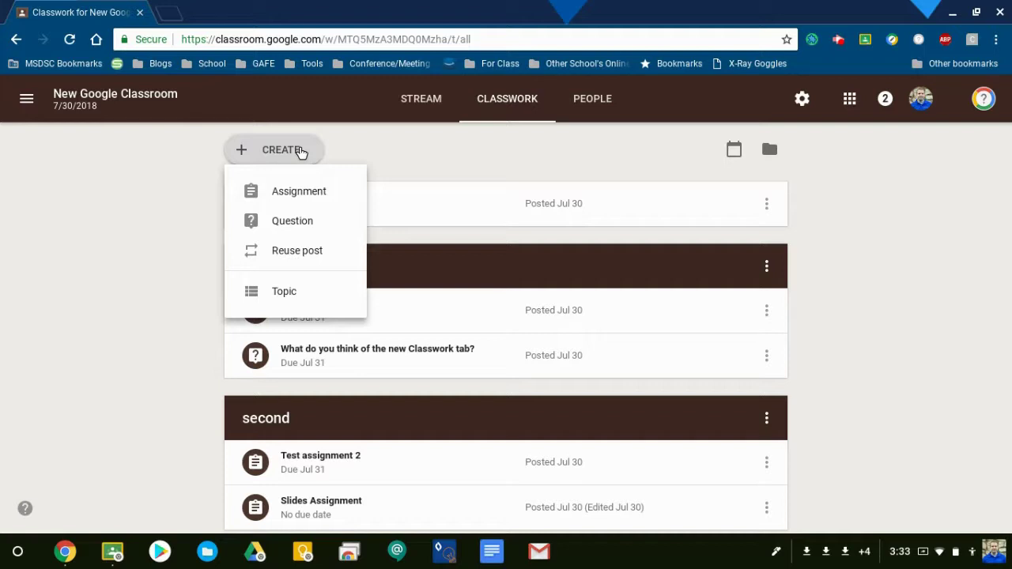
pyautogui.click(422, 101)
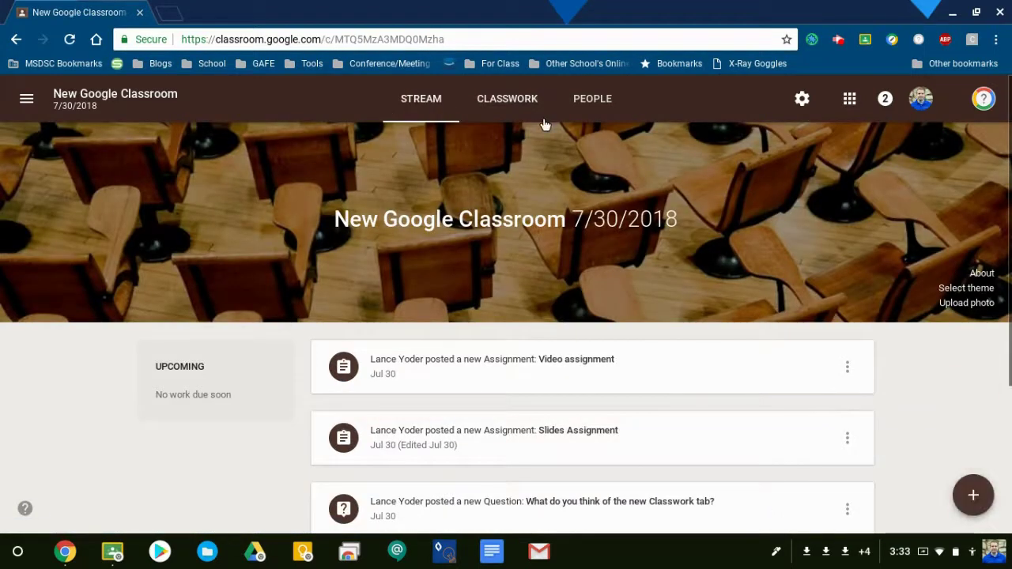
pyautogui.click(512, 106)
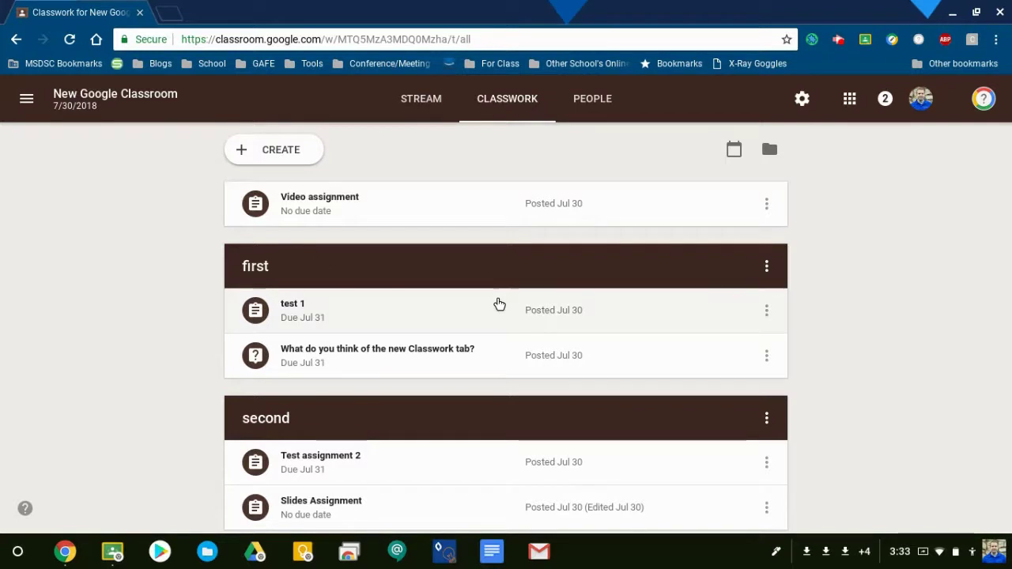
pyautogui.scroll(-1, 499, 304)
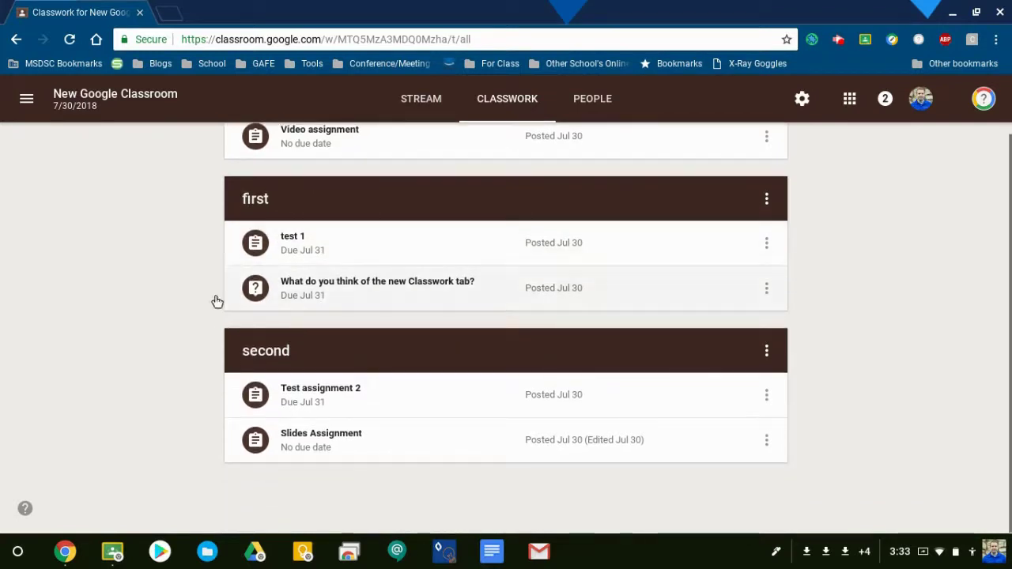
pyautogui.scroll(1, 412, 272)
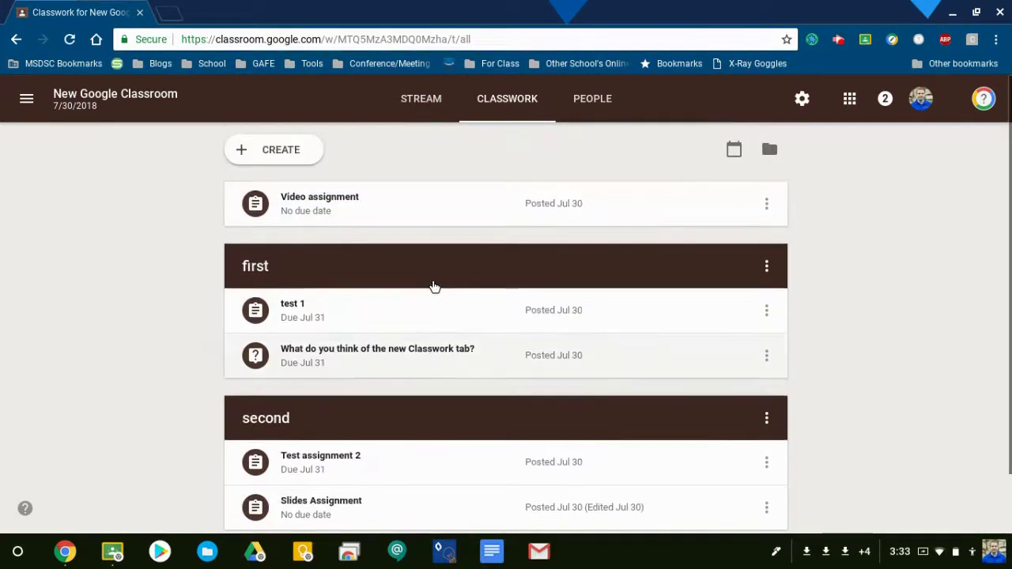
# - Create a topic named 'New Topic' on the Classwork page
pyautogui.click(294, 152)
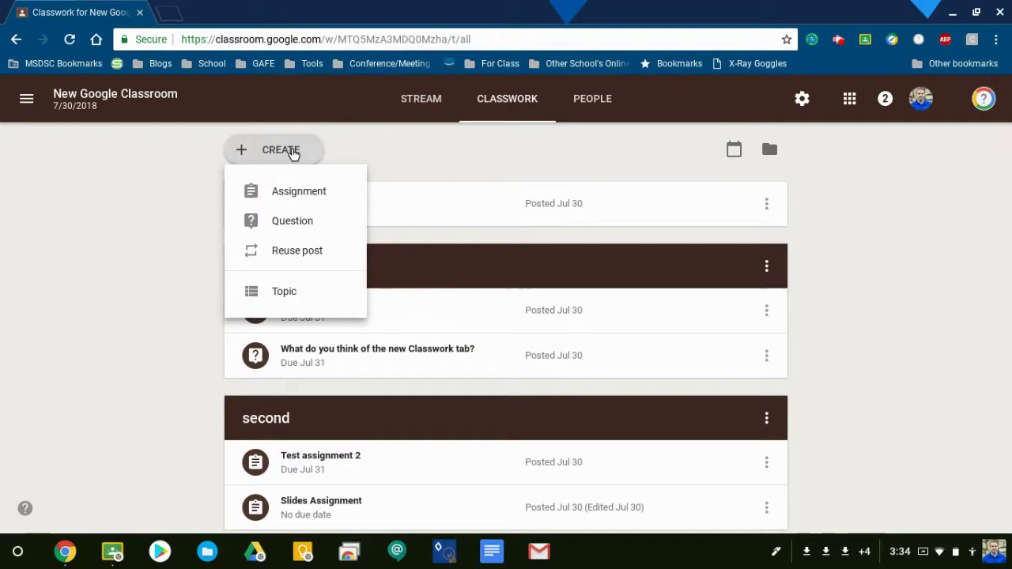
pyautogui.click(284, 292)
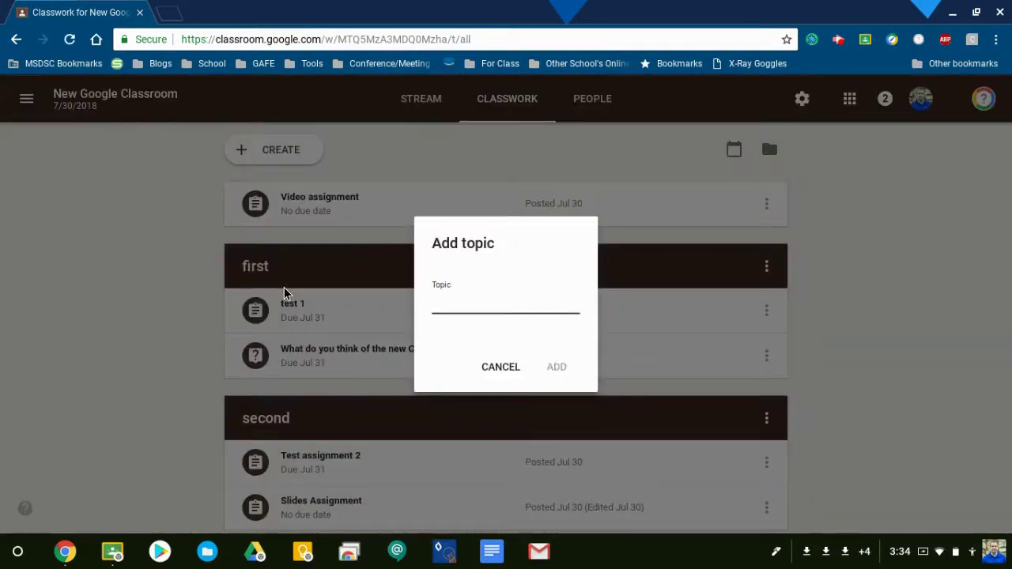
pyautogui.write('New Topic')
pyautogui.press('Return')
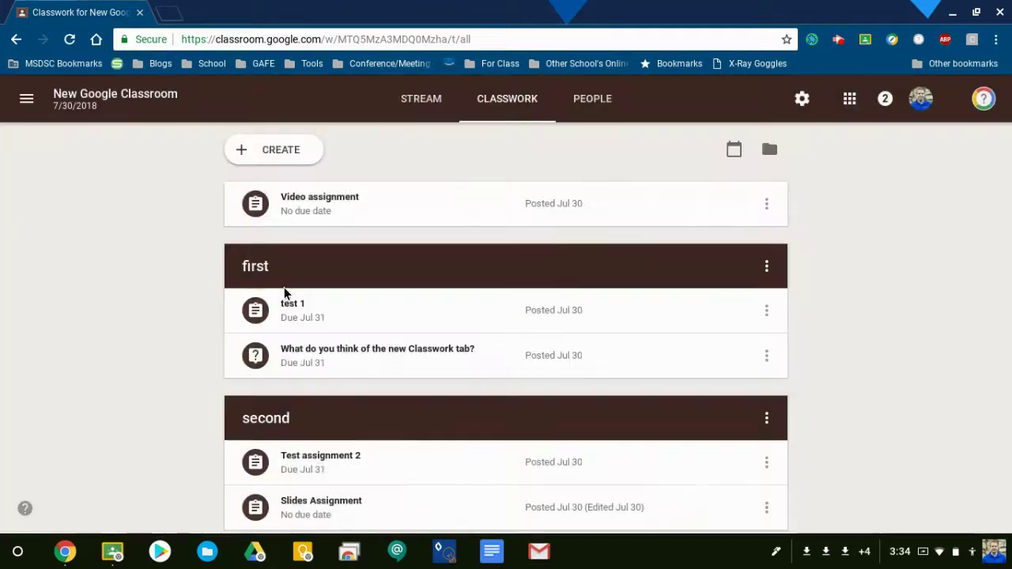
pyautogui.scroll(-2, 469, 285)
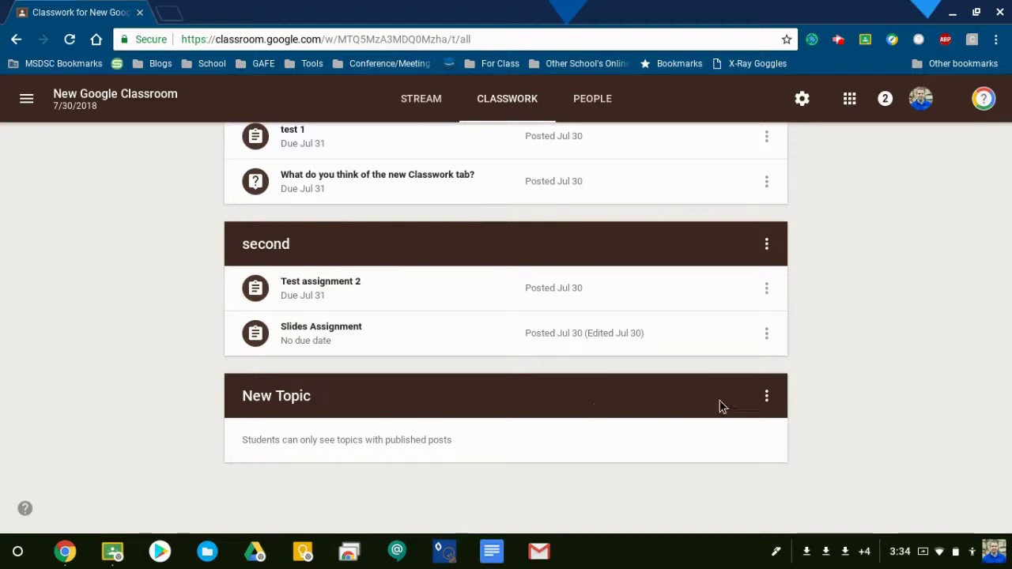
# - Move New Topic up twice so it sits above 'second' and then 'first'
pyautogui.click(766, 397)
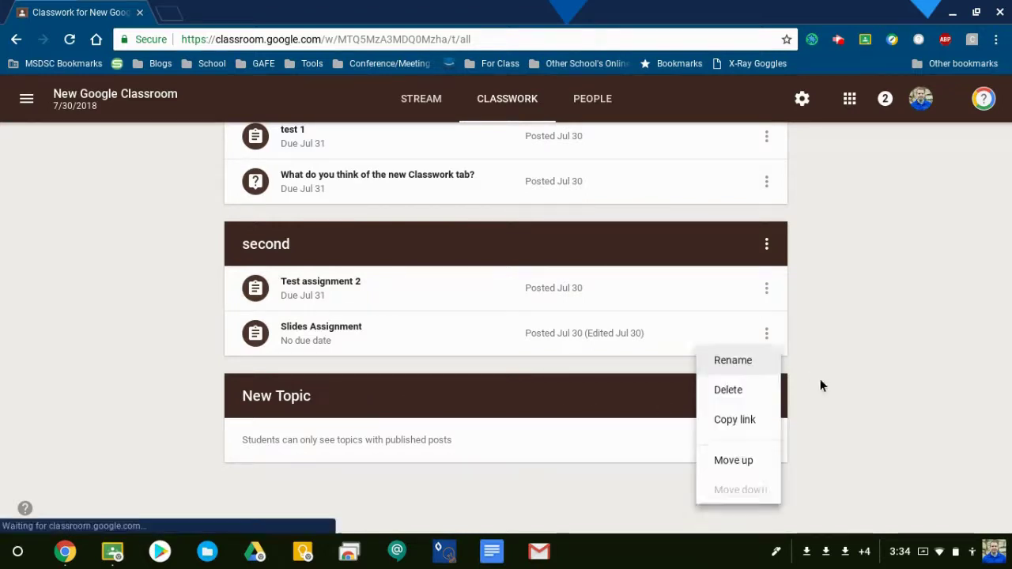
pyautogui.click(761, 467)
pyautogui.scroll(2, 662, 334)
pyautogui.click(766, 397)
pyautogui.click(757, 474)
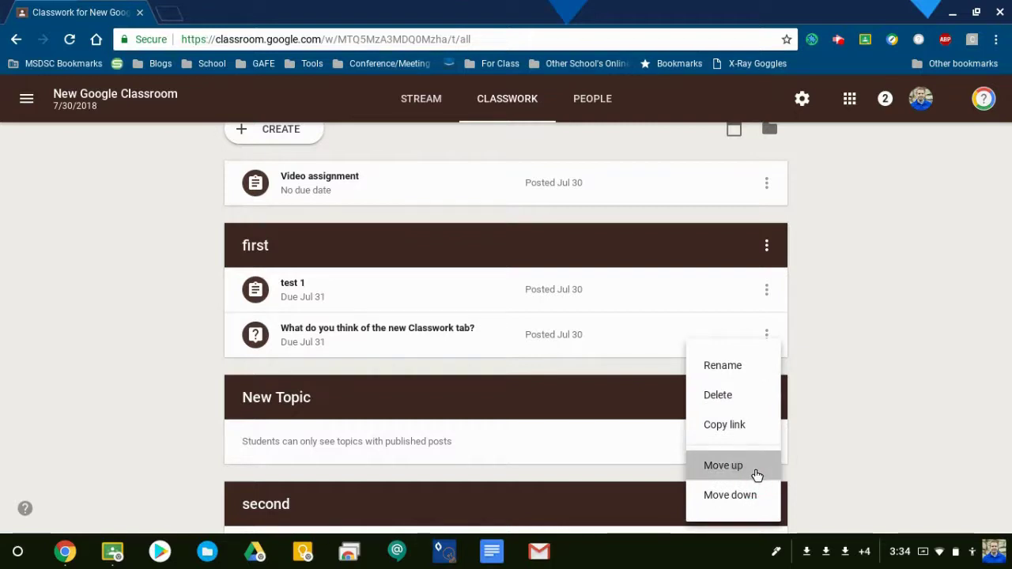
pyautogui.moveTo(546, 255); pyautogui.dragTo(539, 348)
pyautogui.click(507, 290)
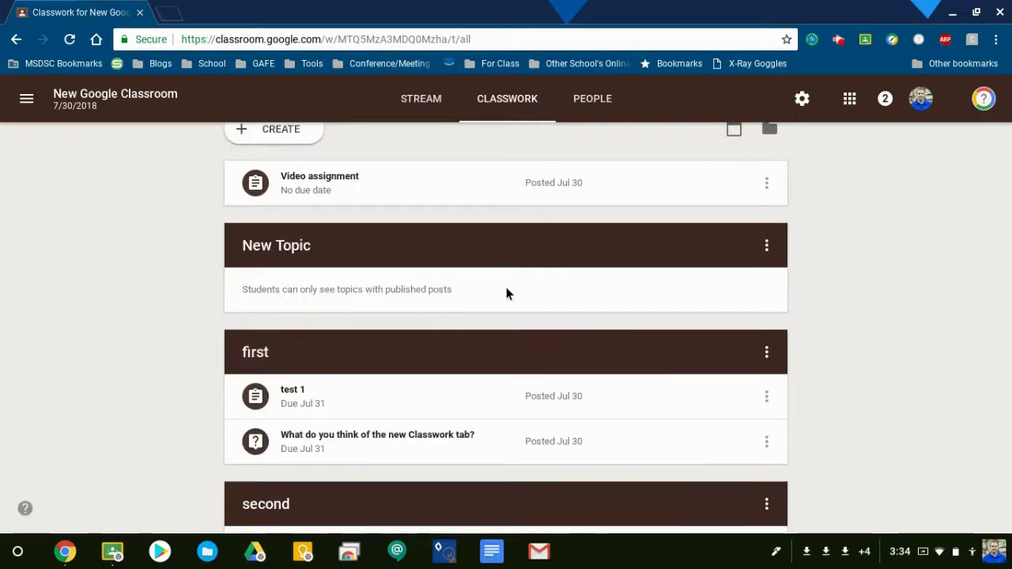
pyautogui.scroll(1, 481, 237)
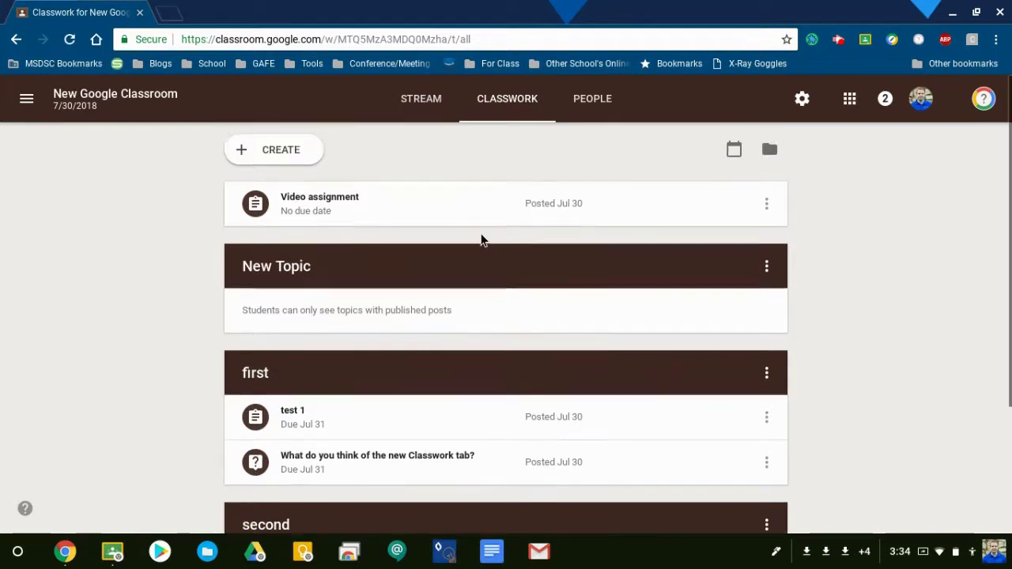
# - Start assignment 'New ASsignment' with instructions 'Please open the document and complete the assignment.', under New Topic
pyautogui.click(283, 155)
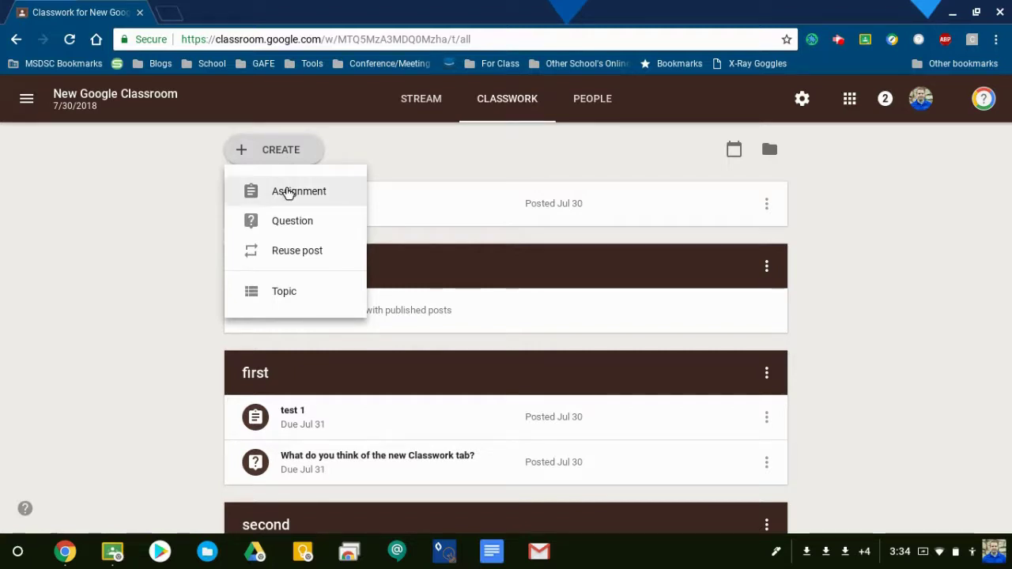
pyautogui.click(460, 280)
pyautogui.click(287, 149)
pyautogui.click(278, 200)
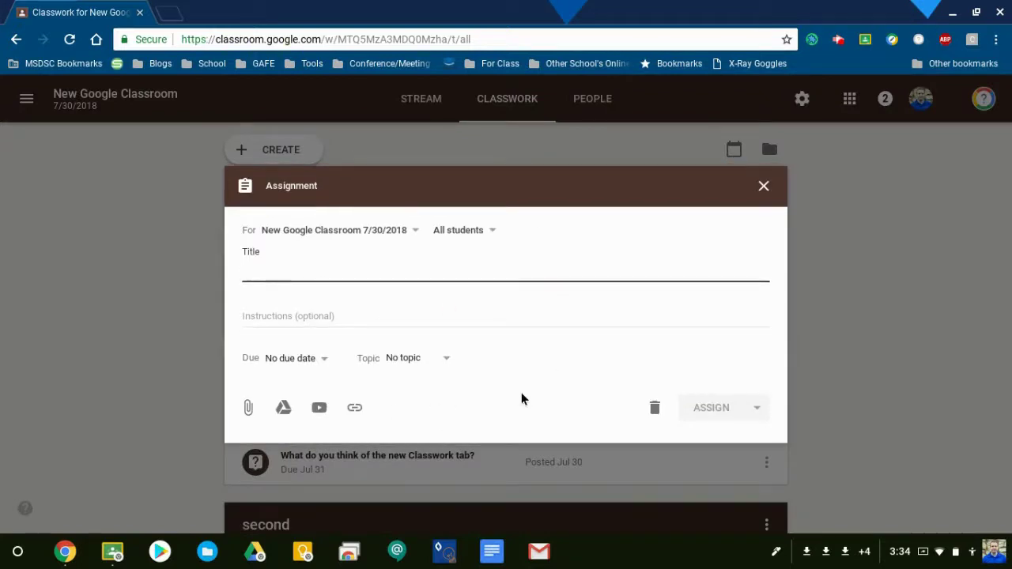
pyautogui.write('New ASsignment')
pyautogui.press('Tab')
pyautogui.write('Please open the document and complete the assignment.')
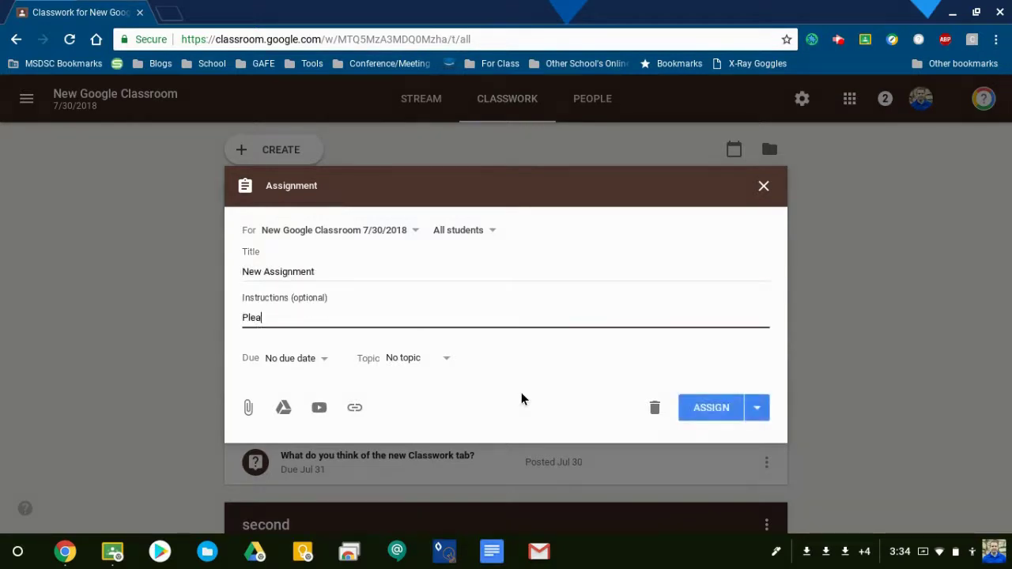
pyautogui.click(416, 358)
pyautogui.click(408, 448)
# - Attach Test Assignment 7/30/2018 from Drive and set the due date to Aug 3
pyautogui.click(284, 408)
pyautogui.scroll(-9, 506, 340)
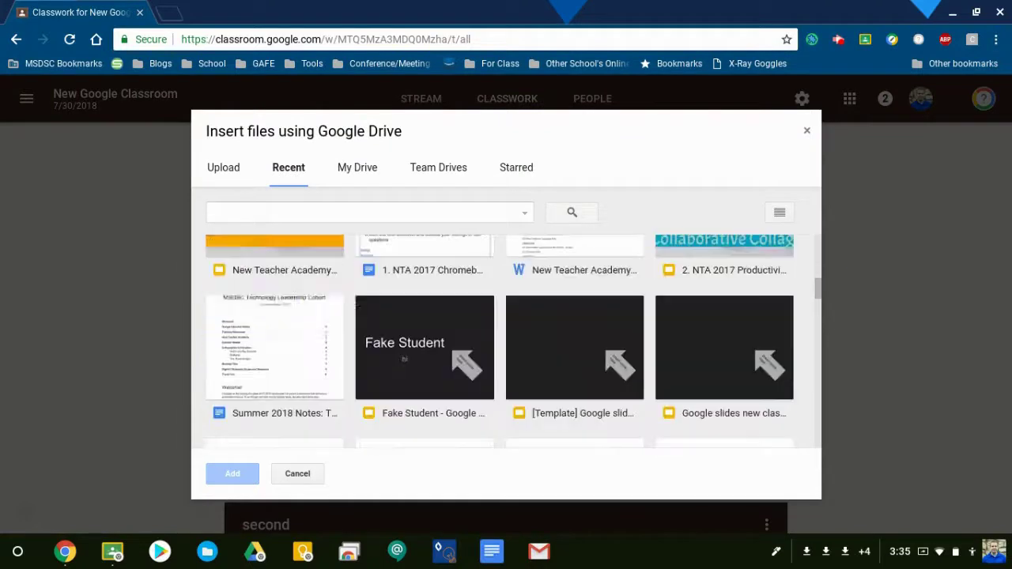
pyautogui.click(274, 332)
pyautogui.click(233, 473)
pyautogui.click(324, 323)
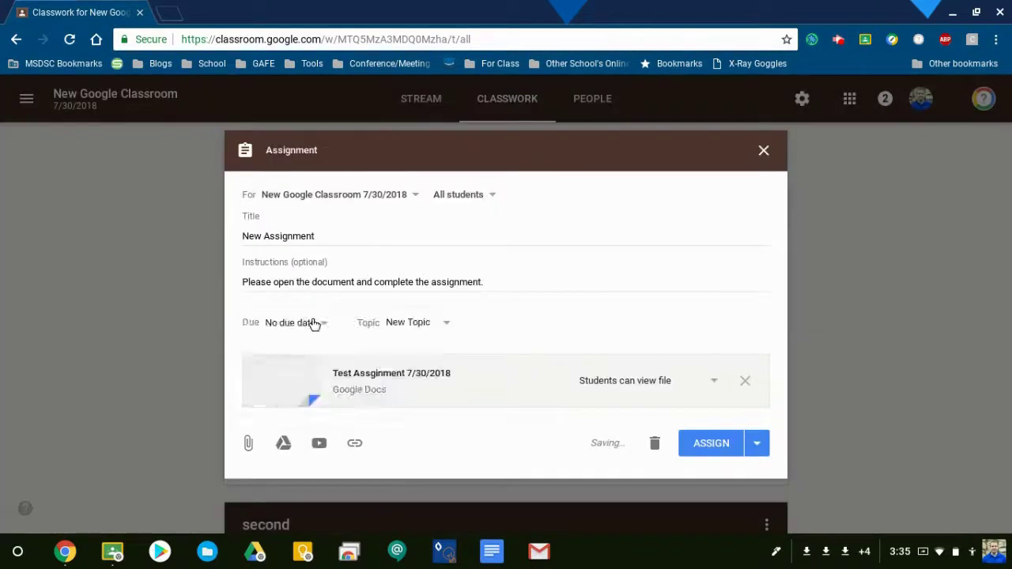
pyautogui.click(332, 372)
pyautogui.click(384, 427)
# - Set the attached file to make a copy for each student, leaving class and student selections unchanged
pyautogui.click(672, 378)
pyautogui.click(674, 434)
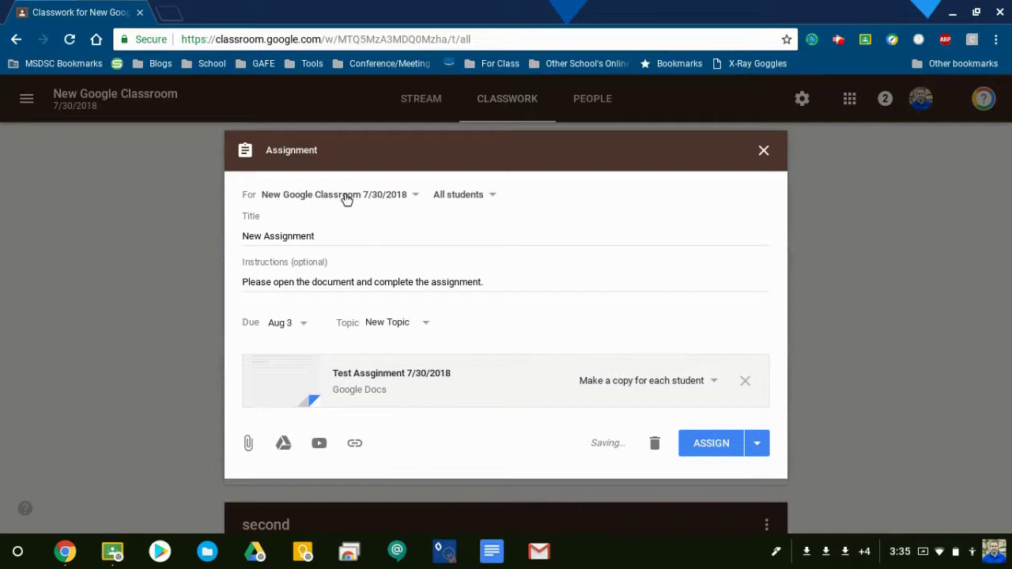
pyautogui.click(401, 197)
pyautogui.click(405, 201)
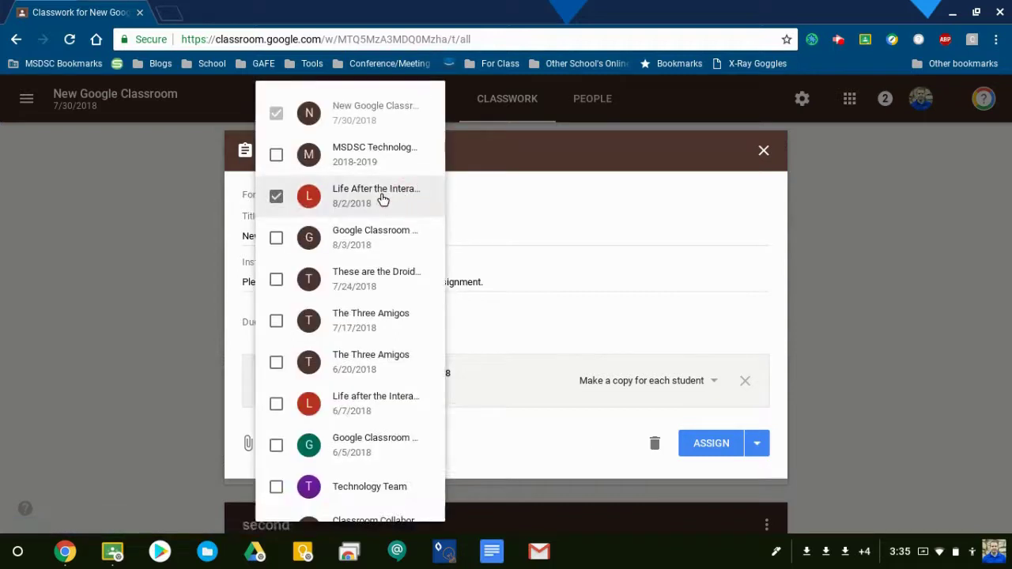
pyautogui.click(384, 201)
pyautogui.click(493, 215)
pyautogui.click(491, 198)
pyautogui.click(520, 195)
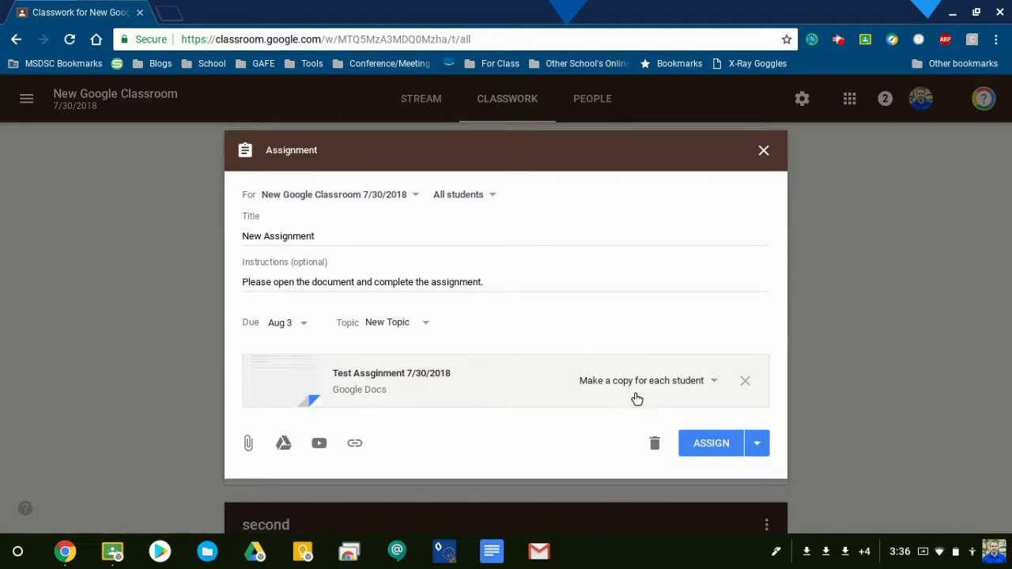
# - Post New Assignment to the class with ASSIGN
pyautogui.click(757, 444)
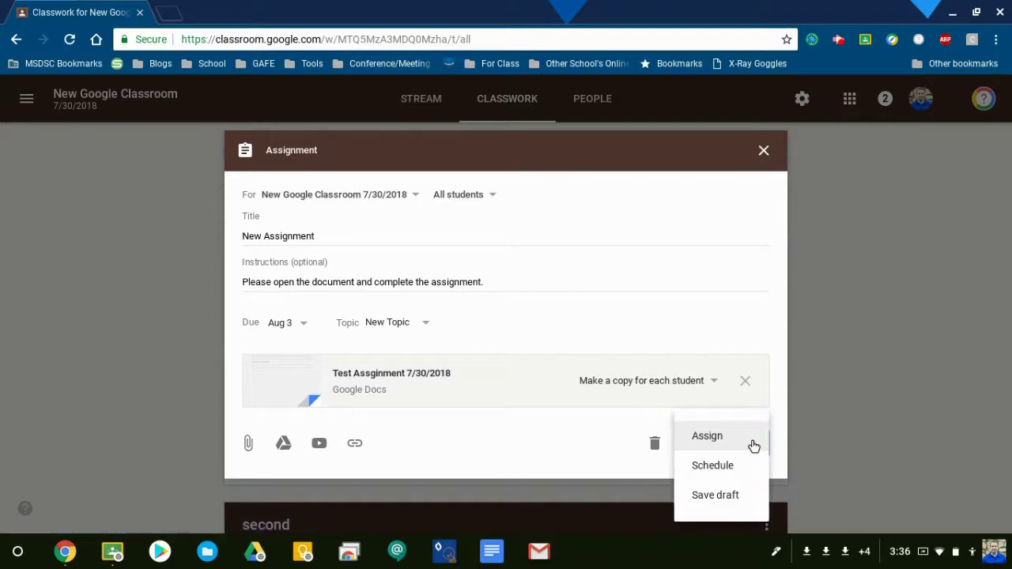
pyautogui.click(569, 431)
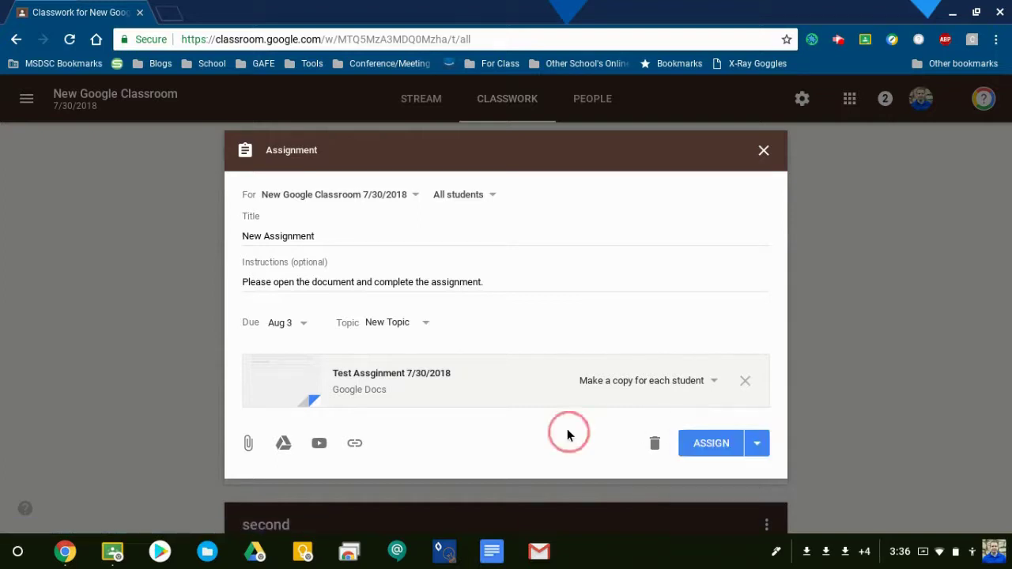
pyautogui.click(711, 444)
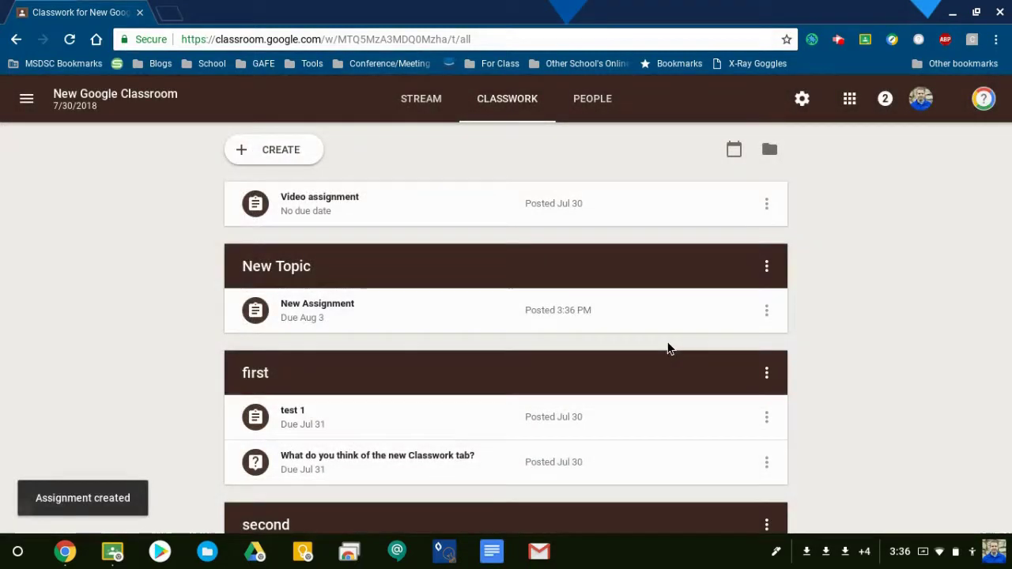
# - Open and dismiss the Create menu, then scroll back to the top of Classwork
pyautogui.scroll(-1, 668, 349)
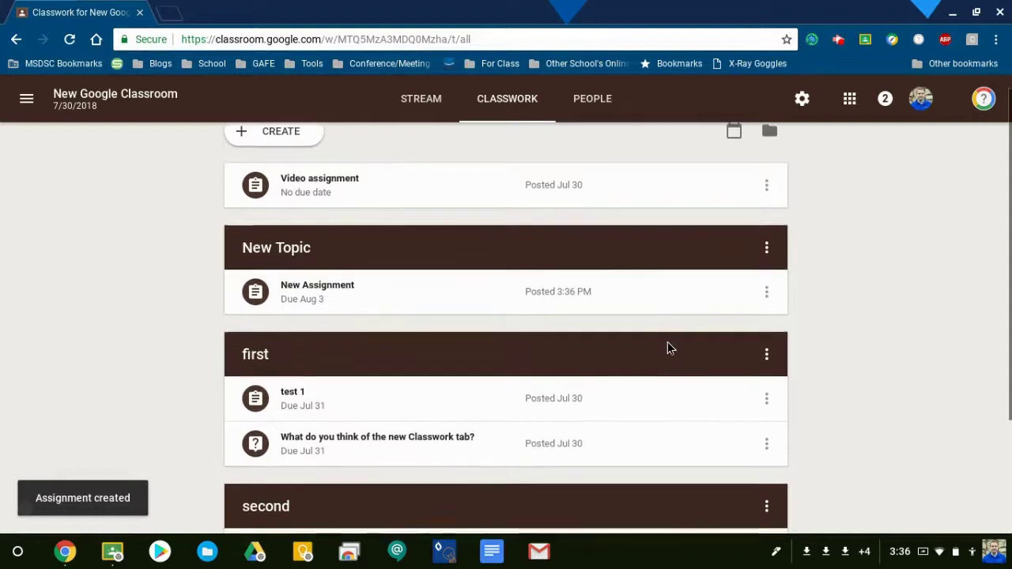
pyautogui.click(295, 141)
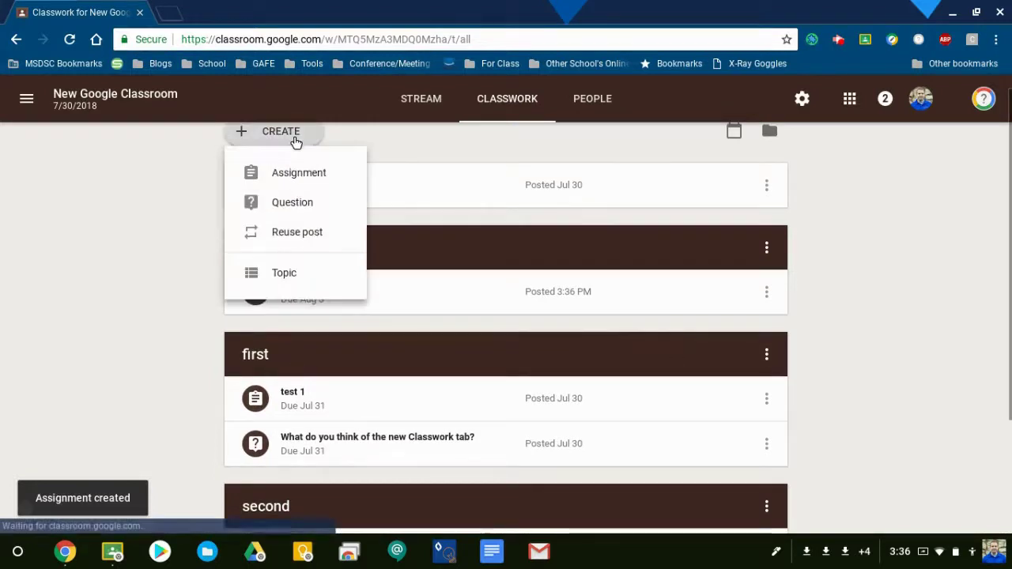
pyautogui.click(108, 356)
pyautogui.scroll(1, 472, 383)
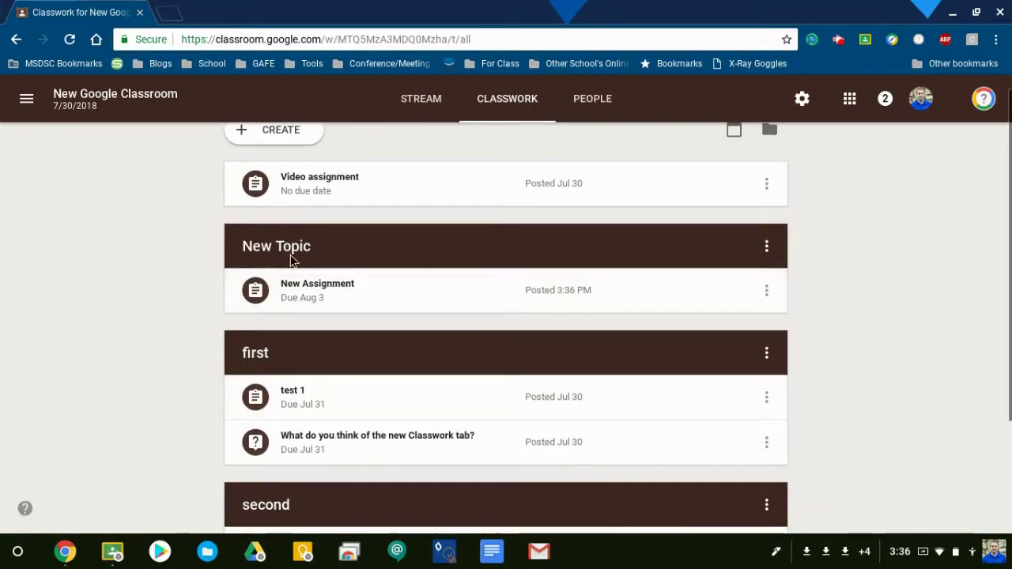
pyautogui.scroll(1, 380, 291)
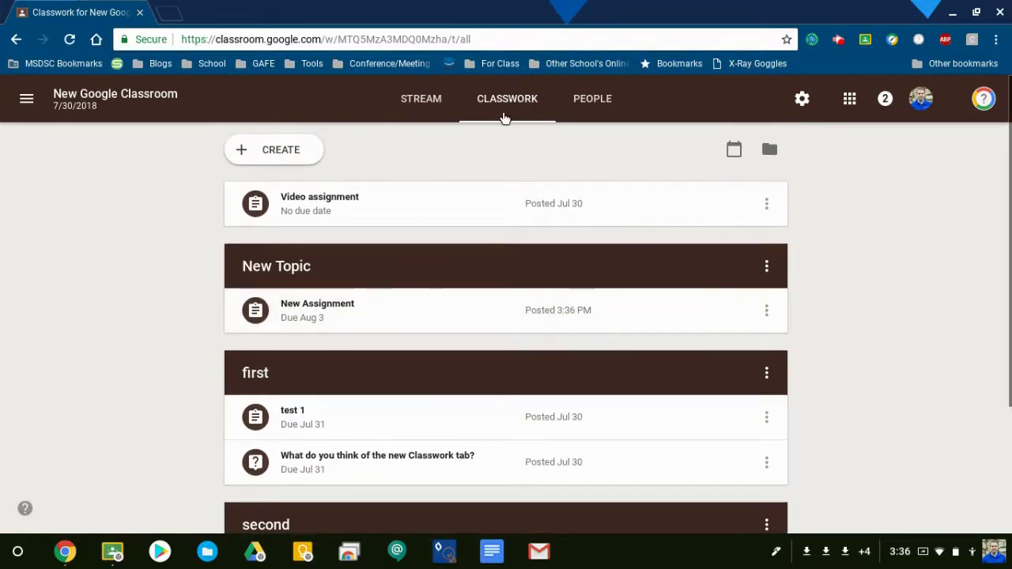
# - From the Stream, open New Assignment's student work, go back, check its options, then return to Classwork
pyautogui.click(429, 103)
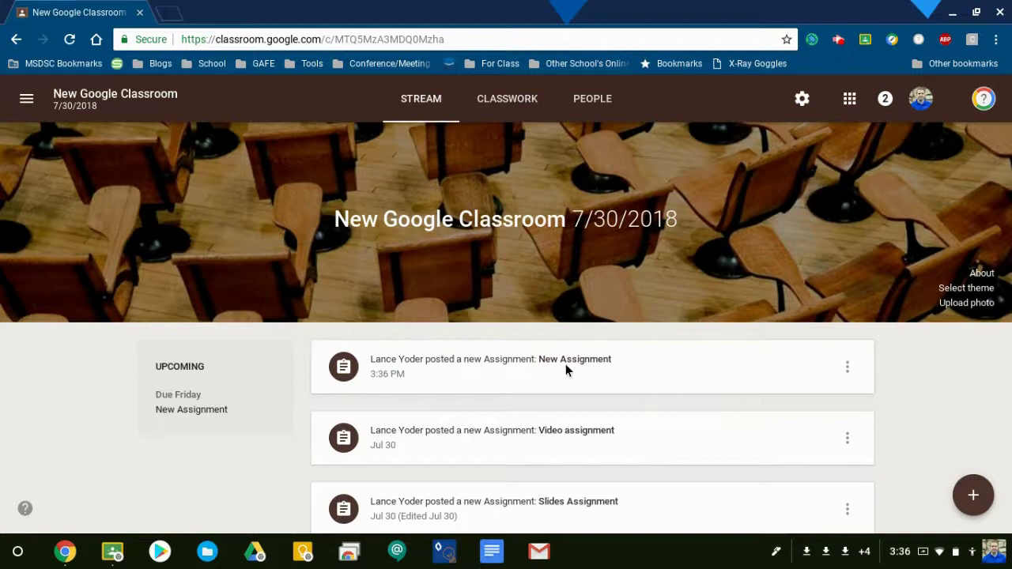
pyautogui.click(507, 361)
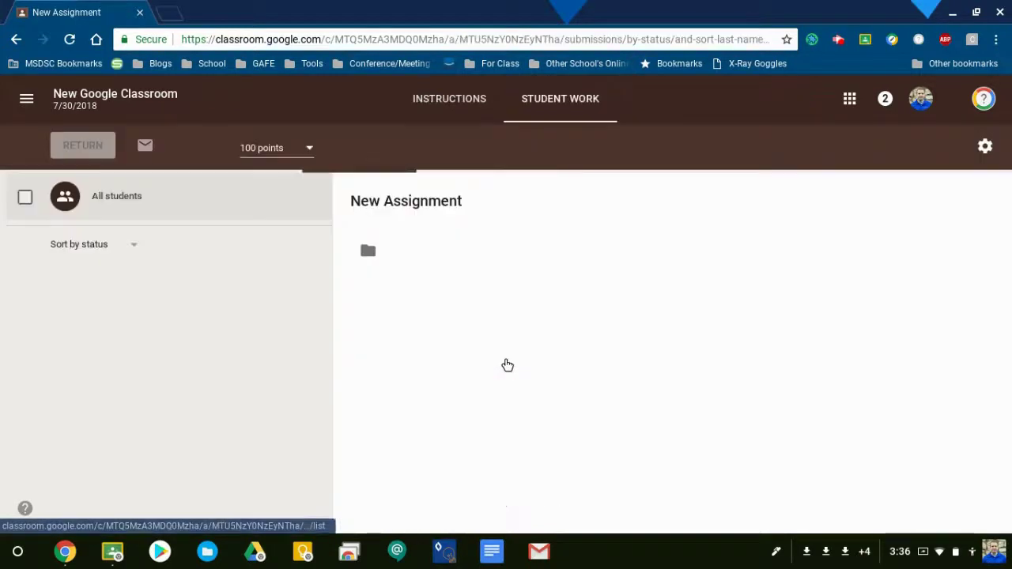
pyautogui.click(15, 41)
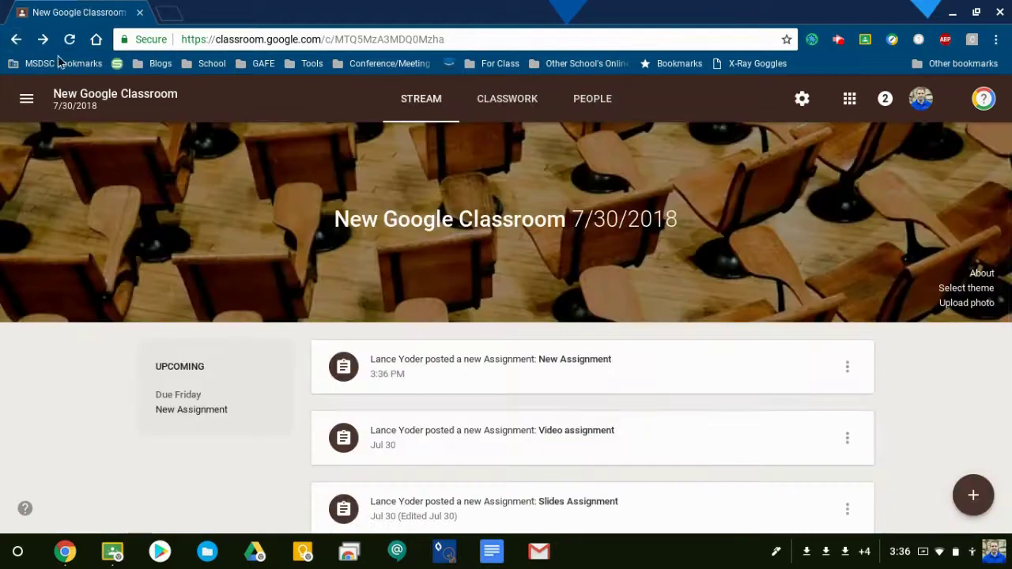
pyautogui.click(847, 370)
pyautogui.click(500, 105)
pyautogui.click(500, 105)
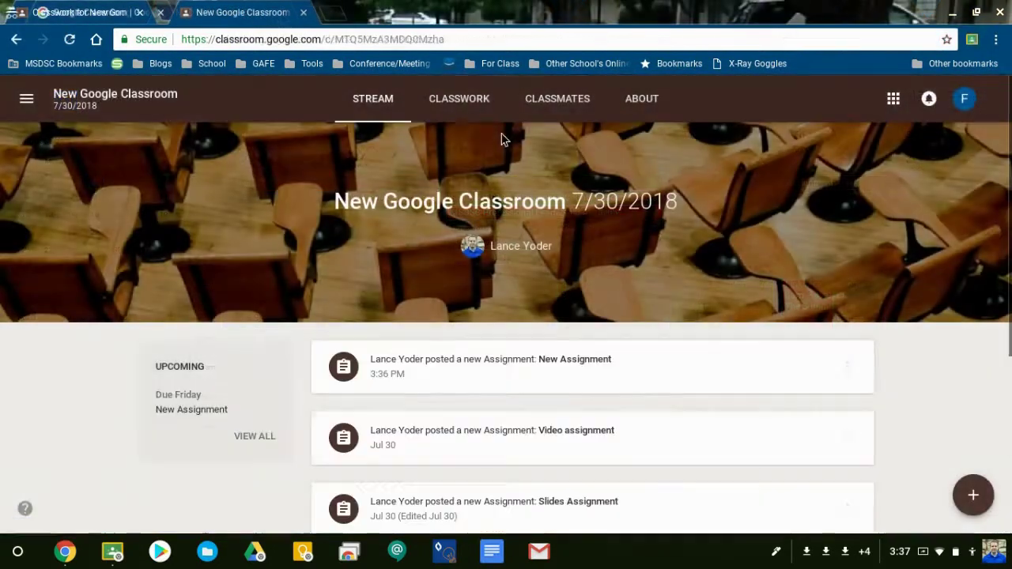
# - In the student's Classwork, expand New Assignment and open its full assignment page
pyautogui.click(474, 105)
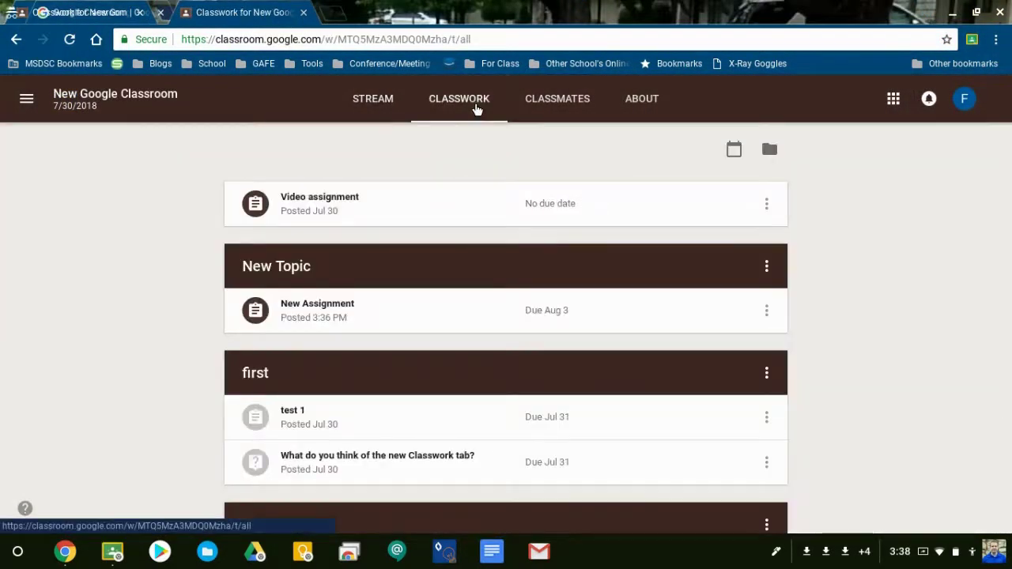
pyautogui.scroll(-3, 414, 250)
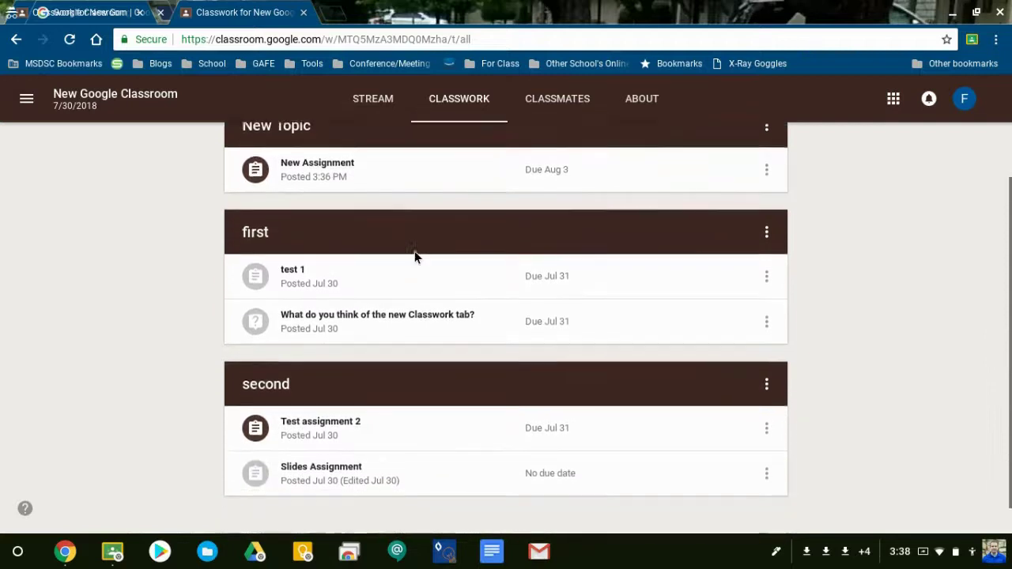
pyautogui.scroll(3, 414, 251)
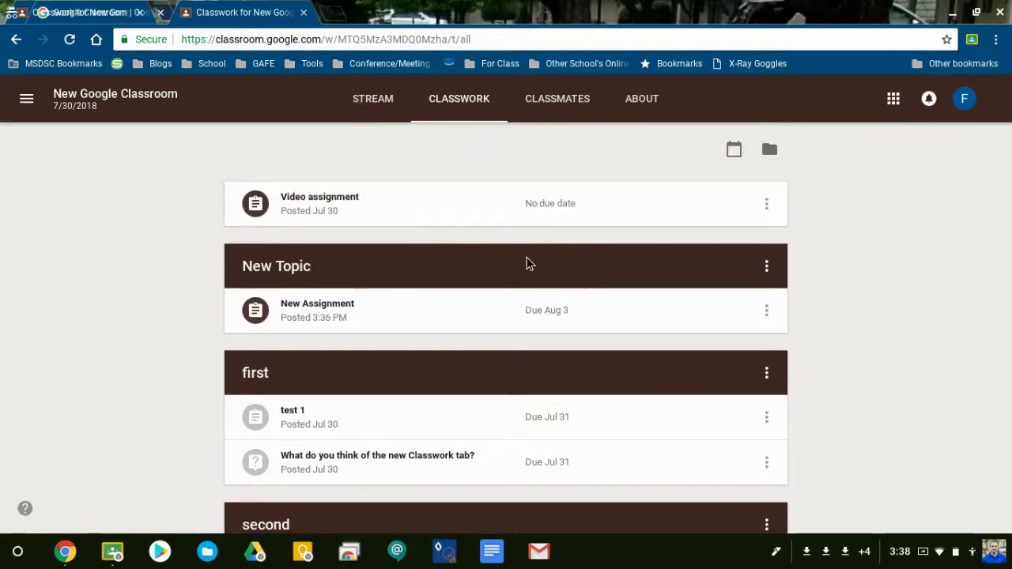
pyautogui.scroll(-2, 520, 384)
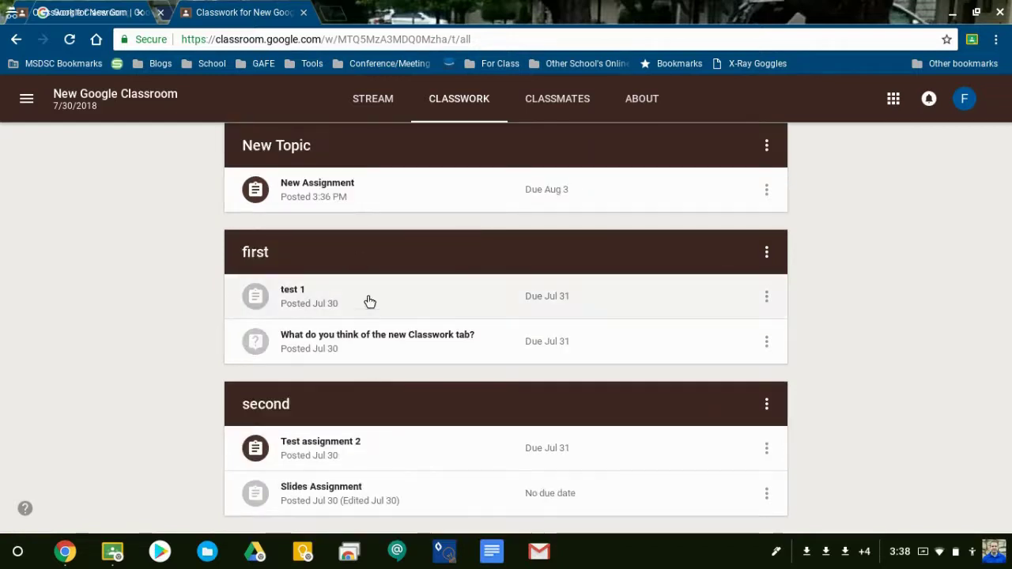
pyautogui.scroll(-1, 346, 379)
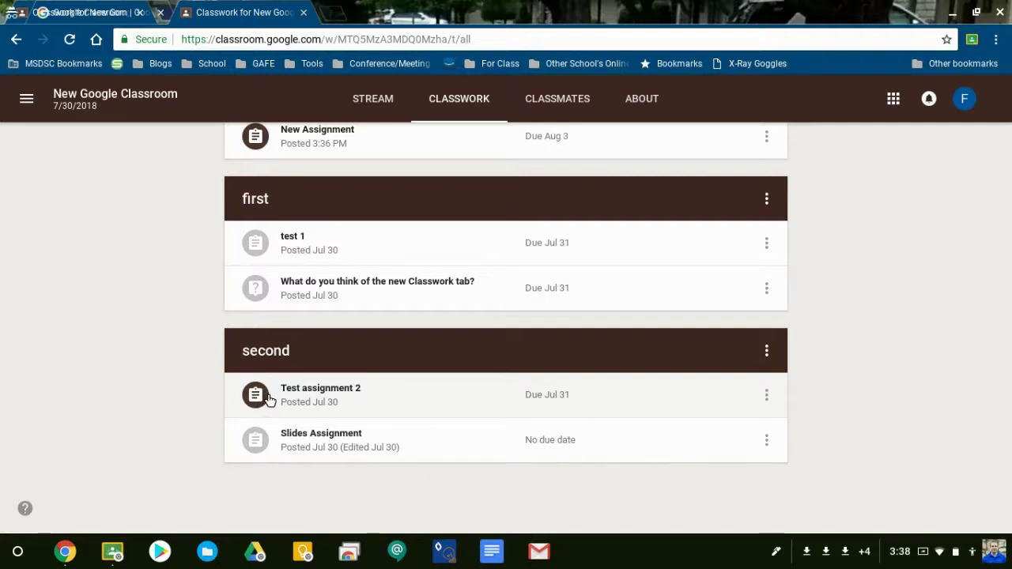
pyautogui.scroll(2, 378, 399)
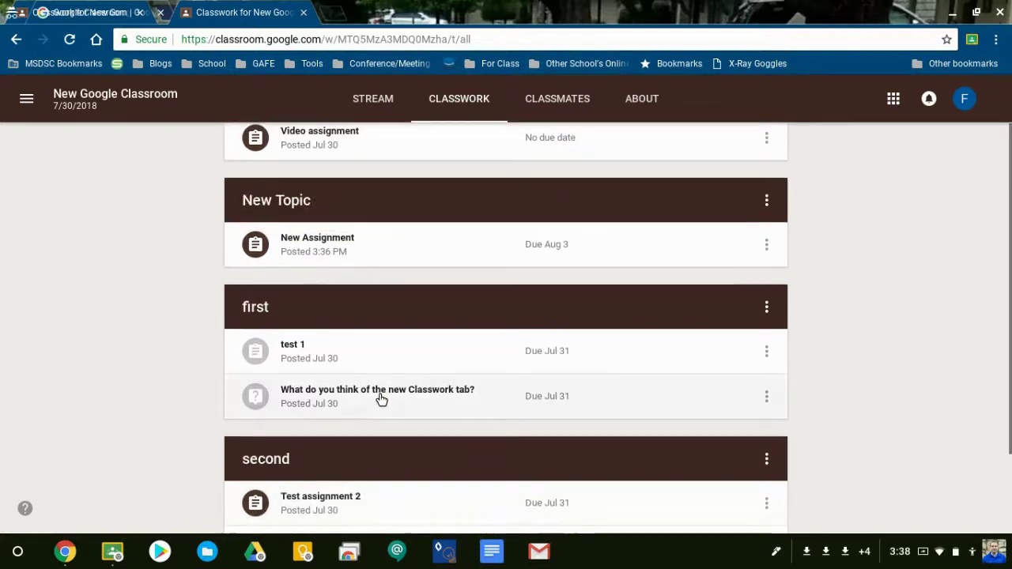
pyautogui.scroll(1, 380, 400)
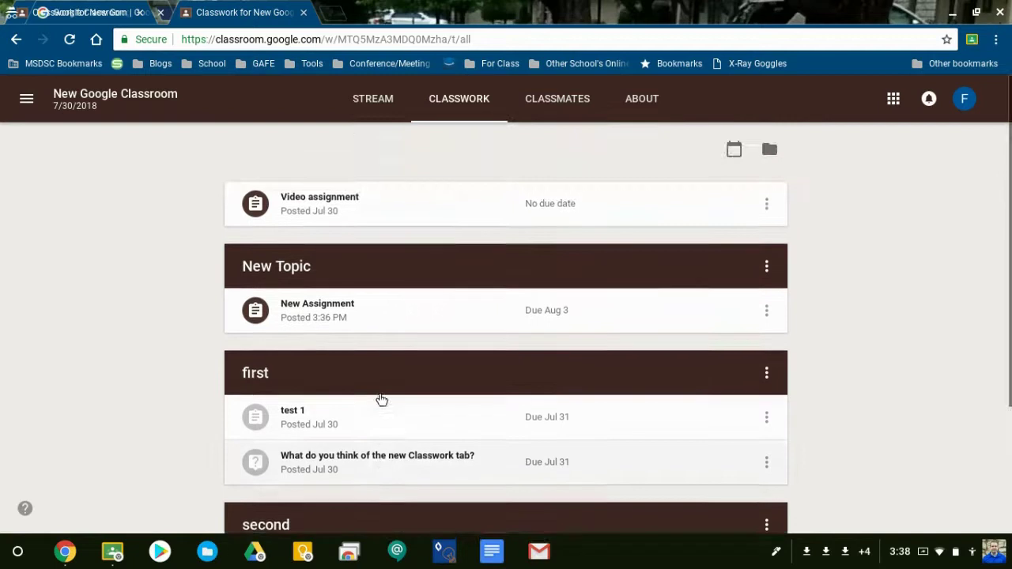
pyautogui.click(337, 308)
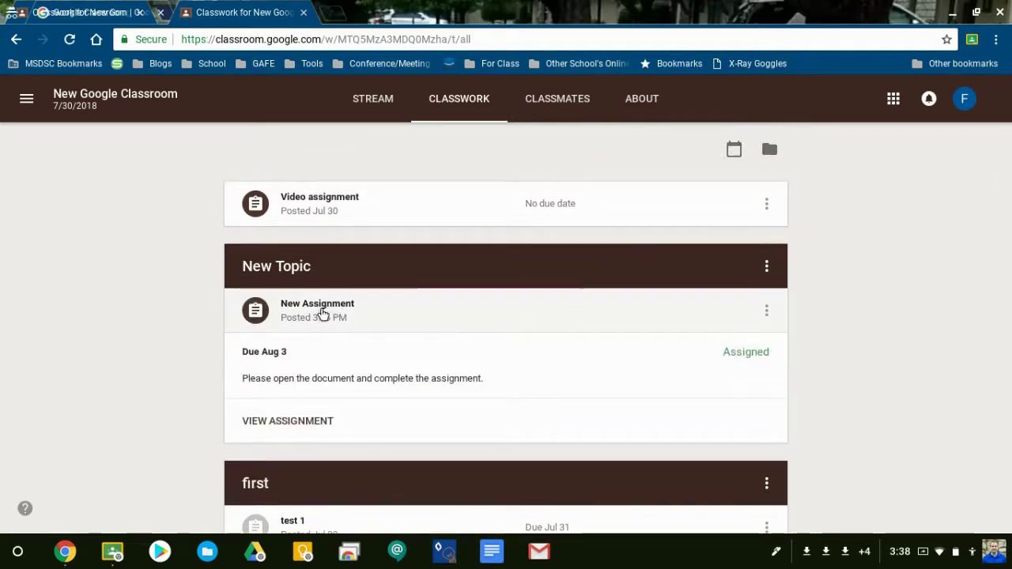
pyautogui.click(288, 421)
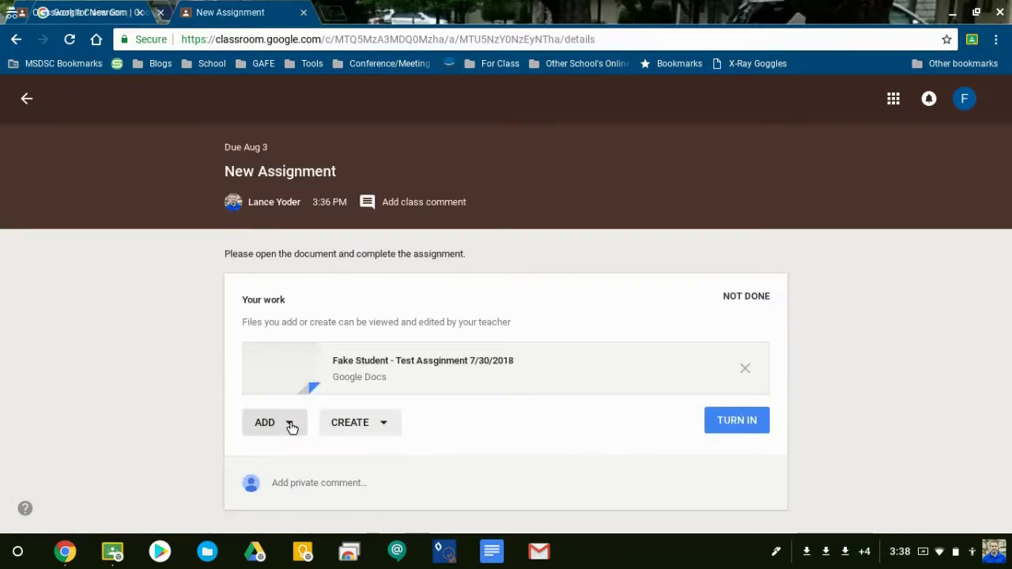
# - Fill the student's document copy with the student's name and favourite colour 'Green', then close it
pyautogui.click(413, 362)
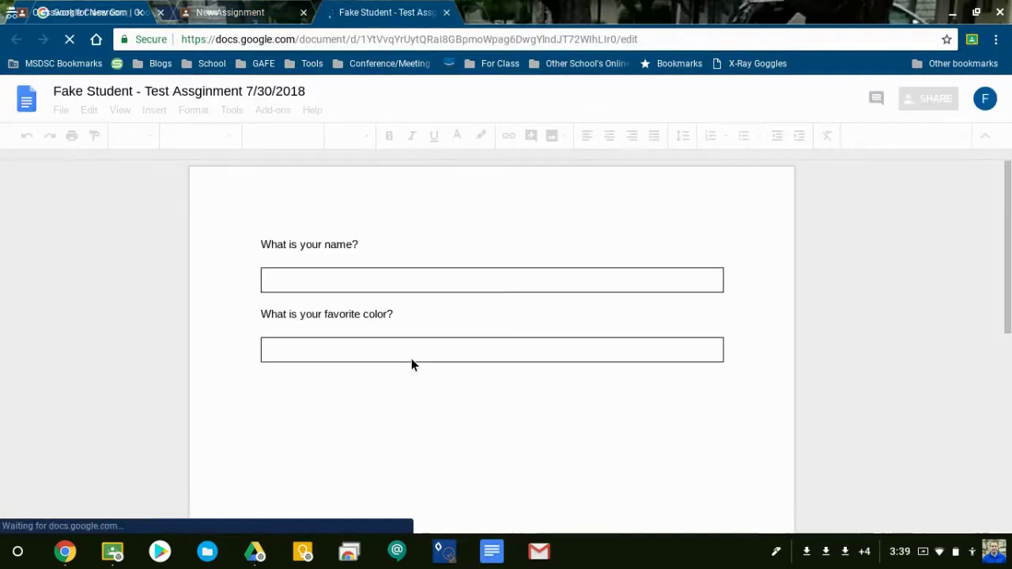
pyautogui.click(383, 275)
pyautogui.write('Fake Student')
pyautogui.press('Return')
pyautogui.press('BackSpace')
pyautogui.click(353, 350)
pyautogui.write('Green')
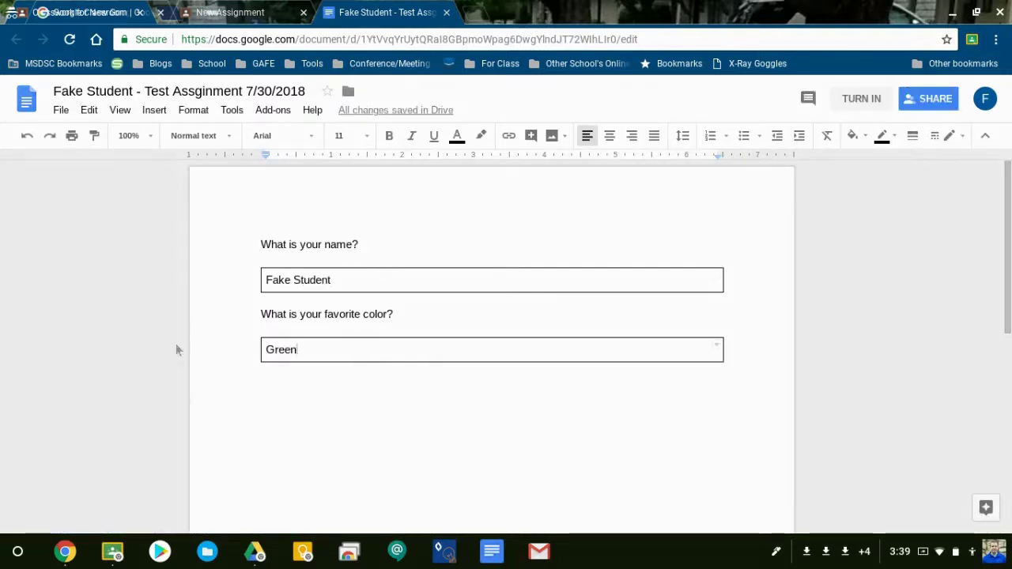
pyautogui.click(341, 382)
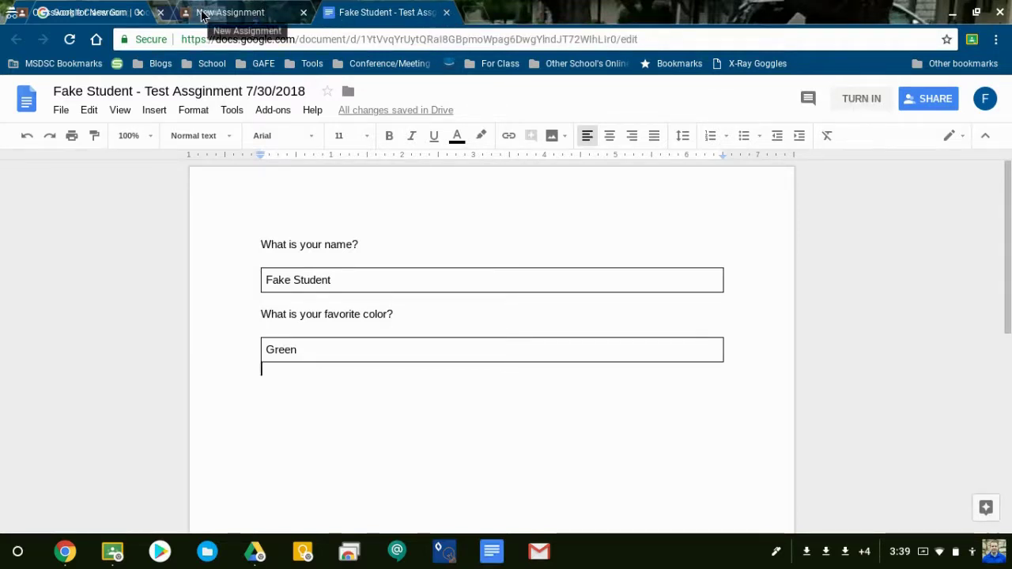
pyautogui.click(445, 13)
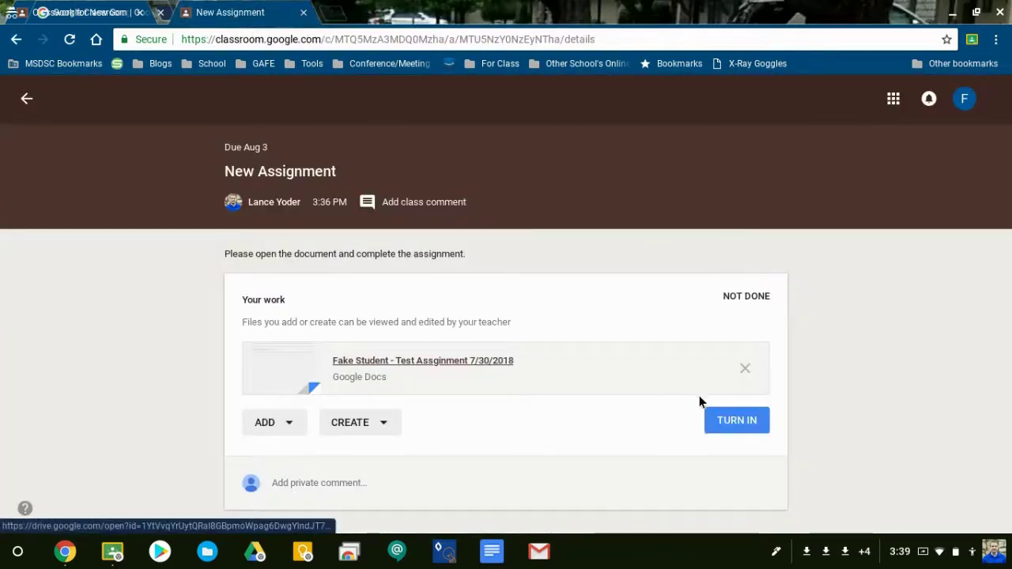
# - Turn in the student's work and switch back to the teacher's window
pyautogui.click(723, 420)
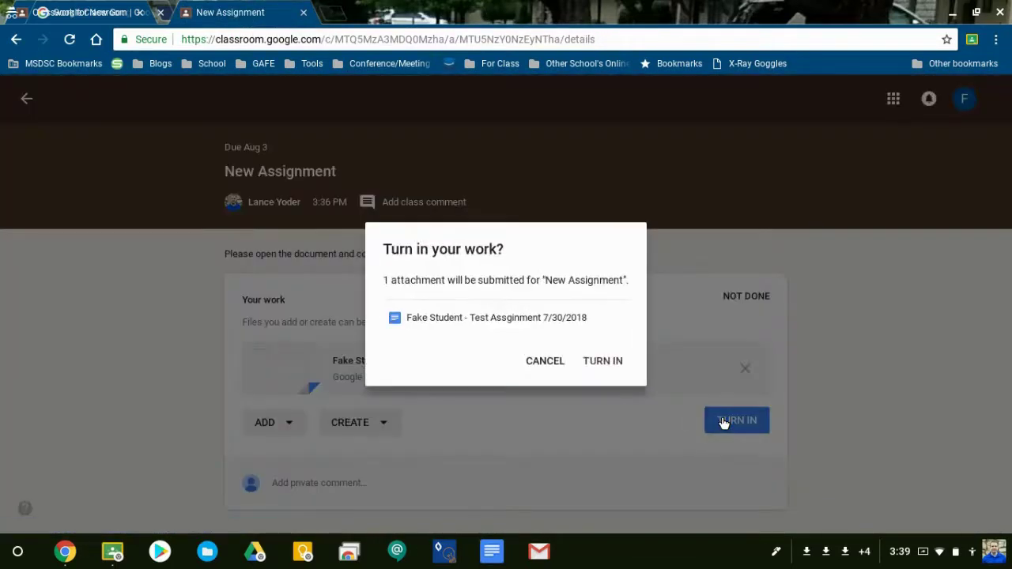
pyautogui.click(602, 361)
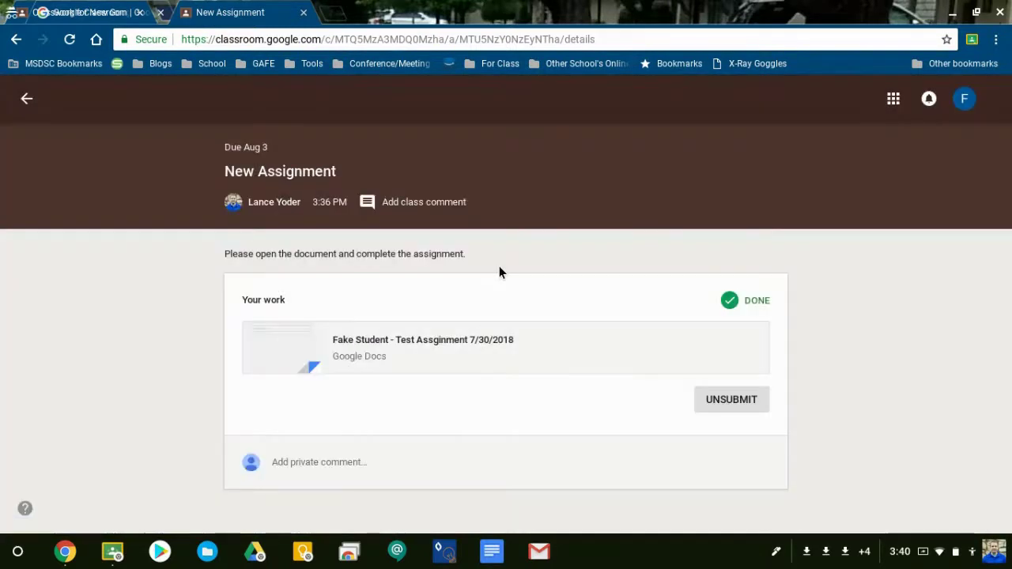
pyautogui.hotkey('alt', 'Tab')
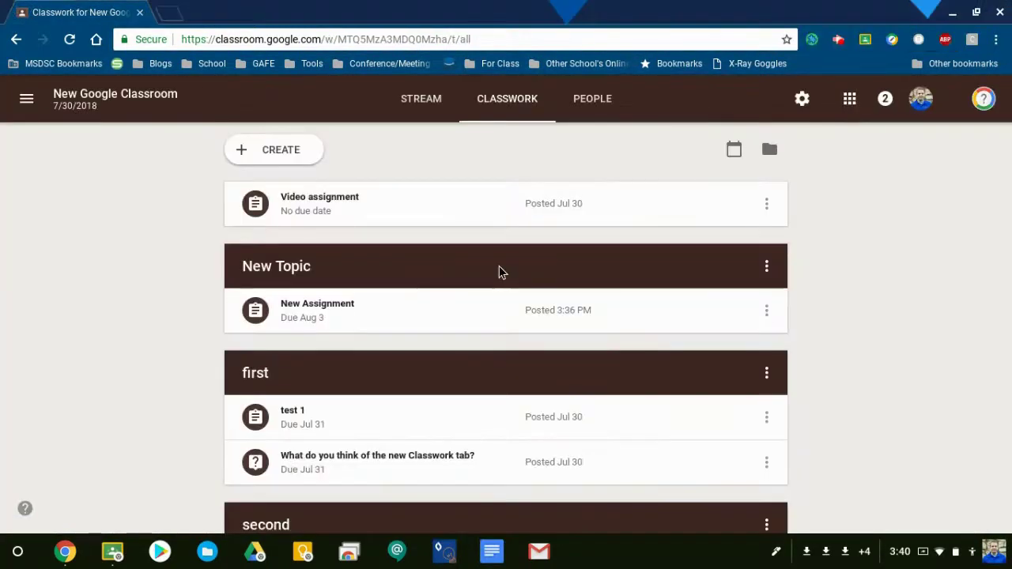
# - In the teacher's Classwork, expand New Assignment to show 2 Done and 0 Not Done
pyautogui.click(417, 93)
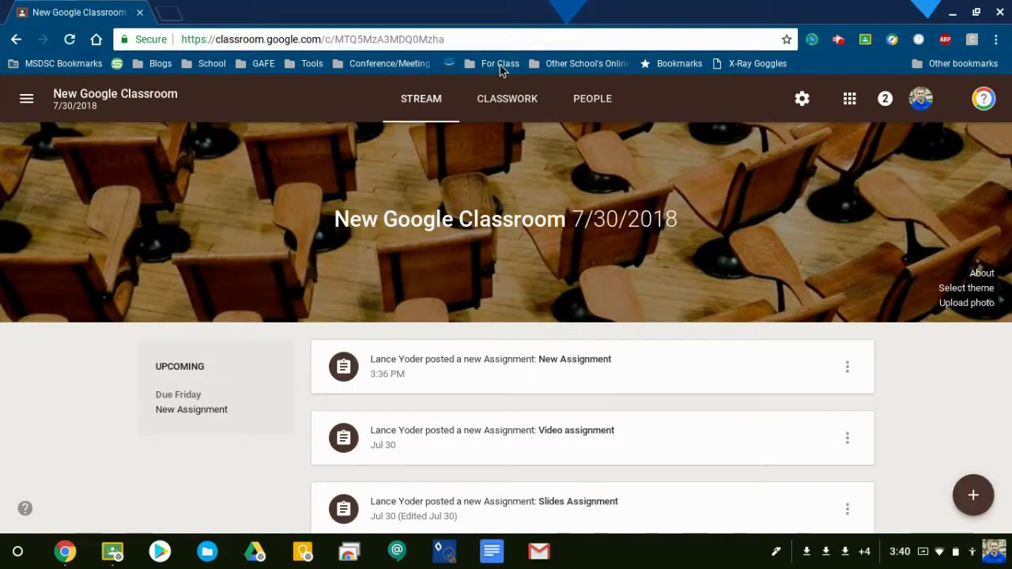
pyautogui.click(494, 96)
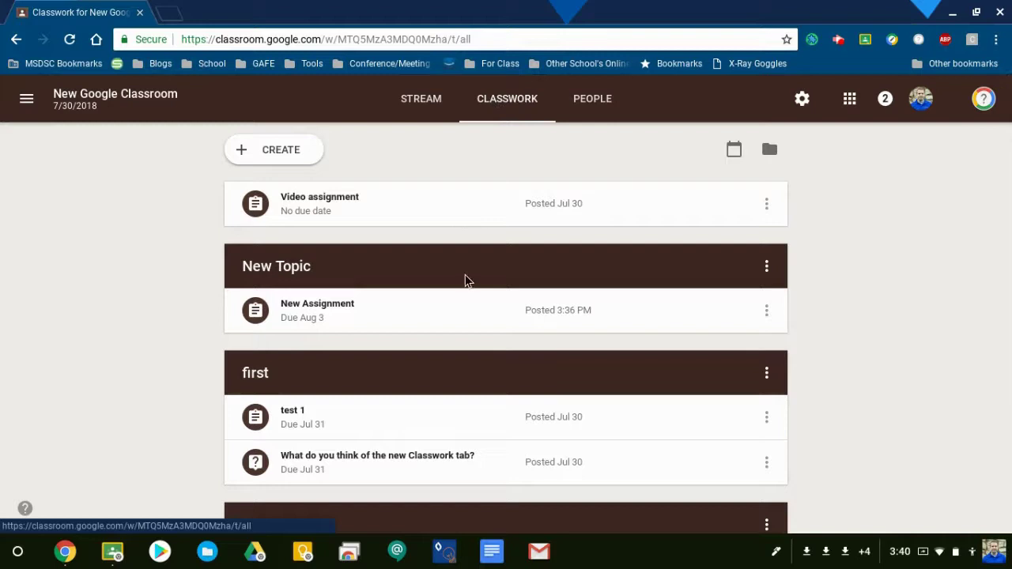
pyautogui.click(355, 315)
pyautogui.scroll(-1, 499, 357)
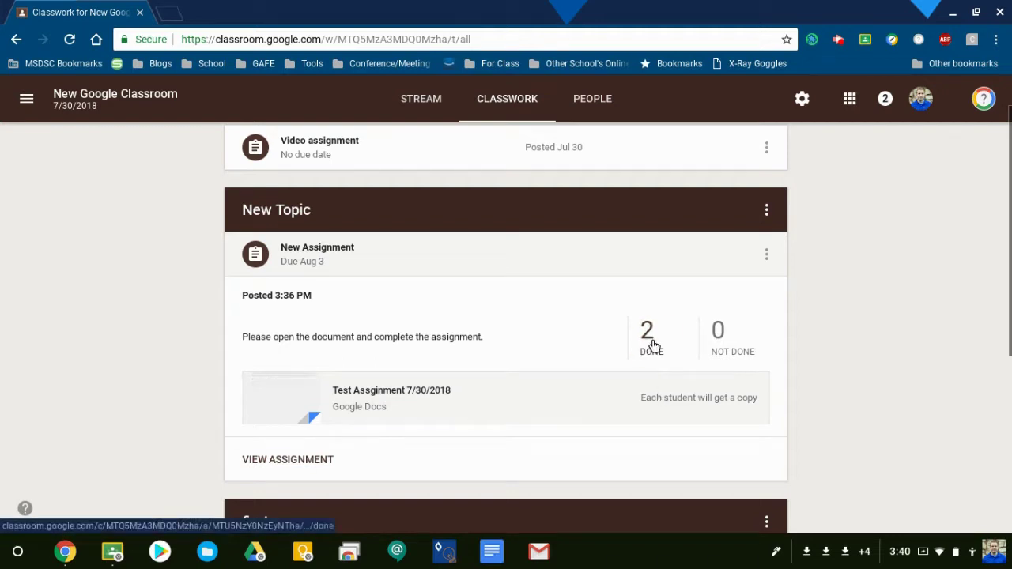
# - In suggesting mode, suggest adding "start typing." after the student's name answer
pyautogui.click(649, 336)
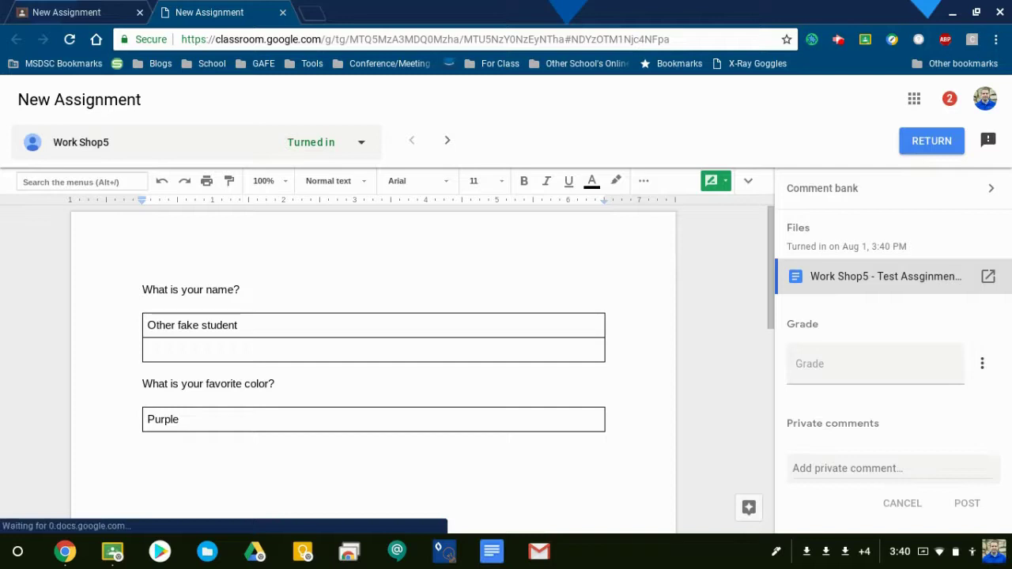
pyautogui.click(238, 325)
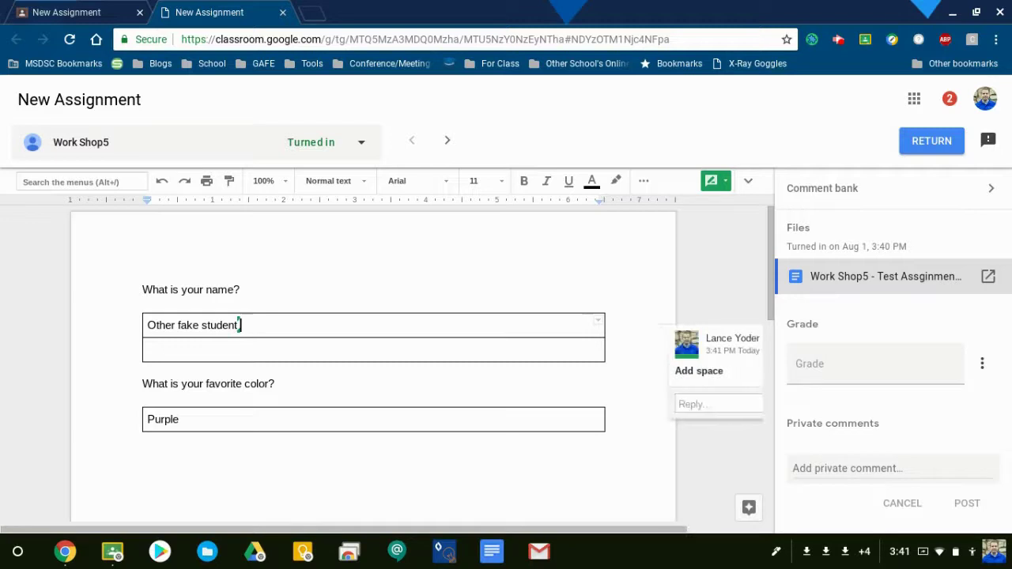
pyautogui.write('start typing.')
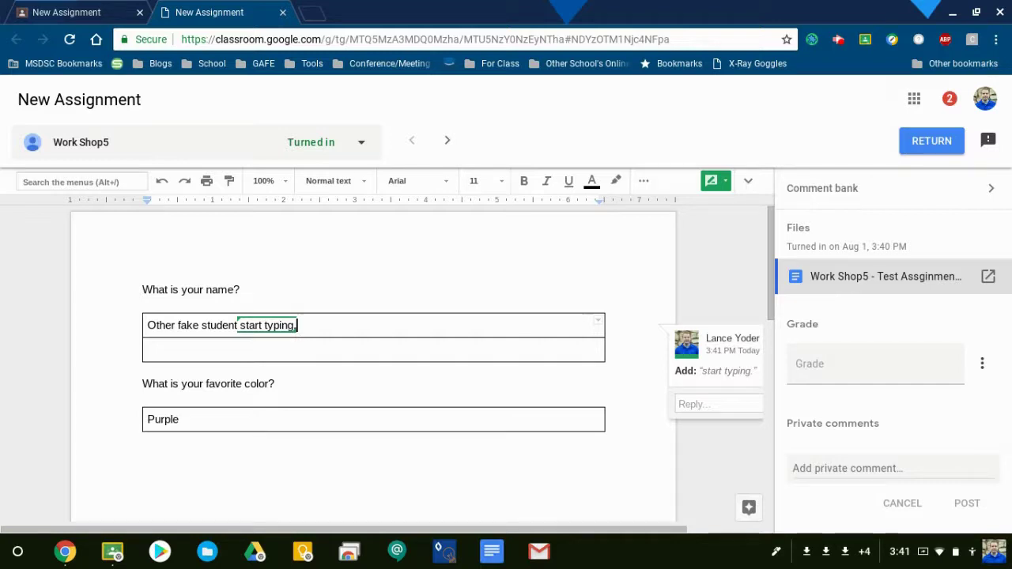
pyautogui.press('Return')
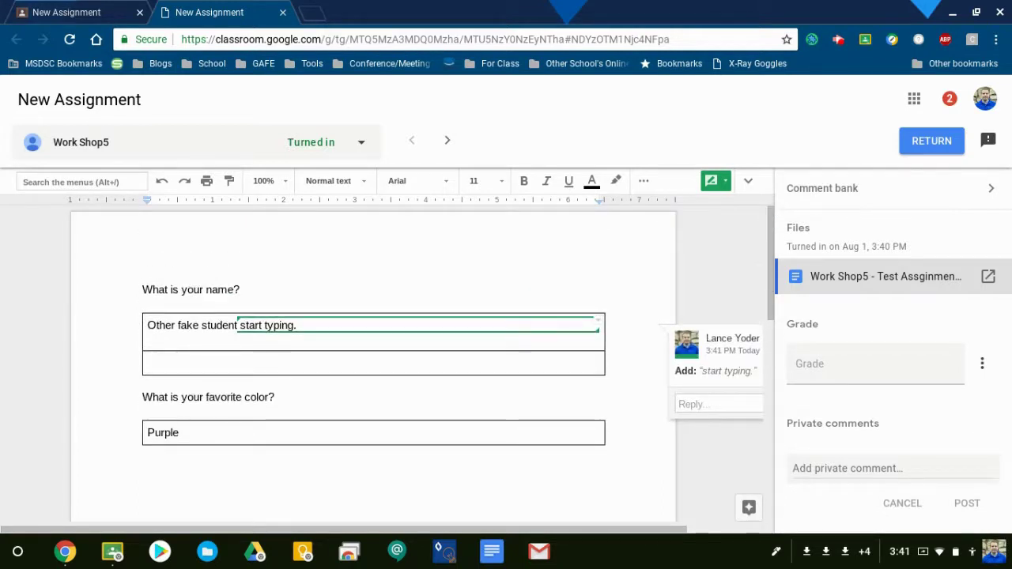
# - Comment "I love purple as well!" on the favorite color answer Purple
pyautogui.click(180, 433)
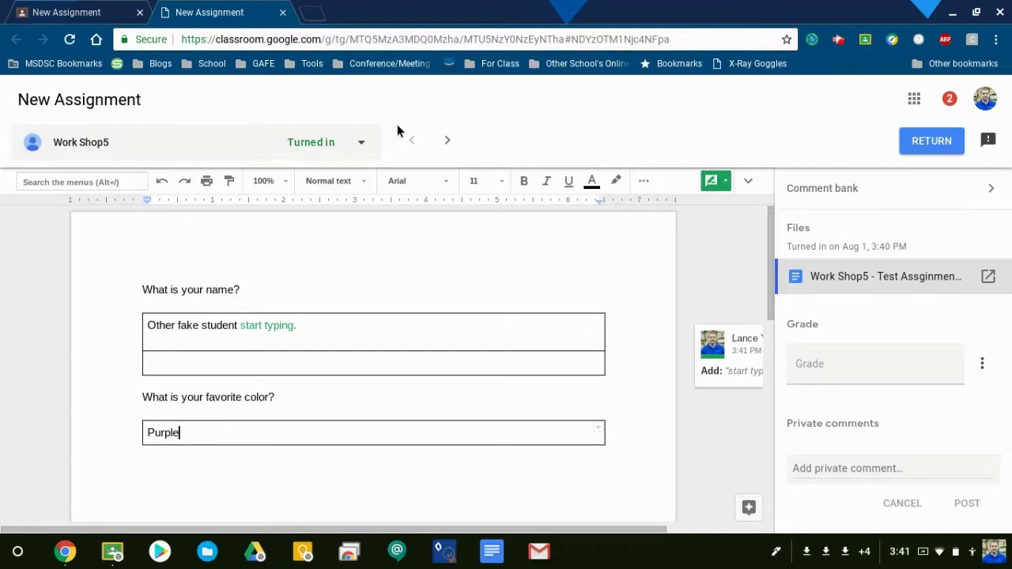
pyautogui.click(643, 181)
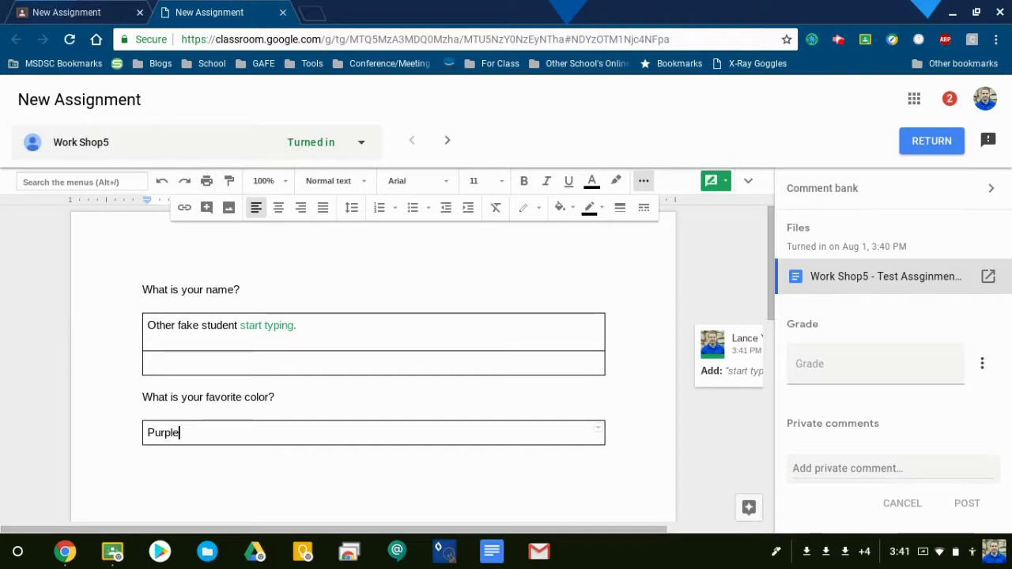
pyautogui.hotkey('shift', 'Home')
pyautogui.hotkey('ctrl', 'alt', 'm')
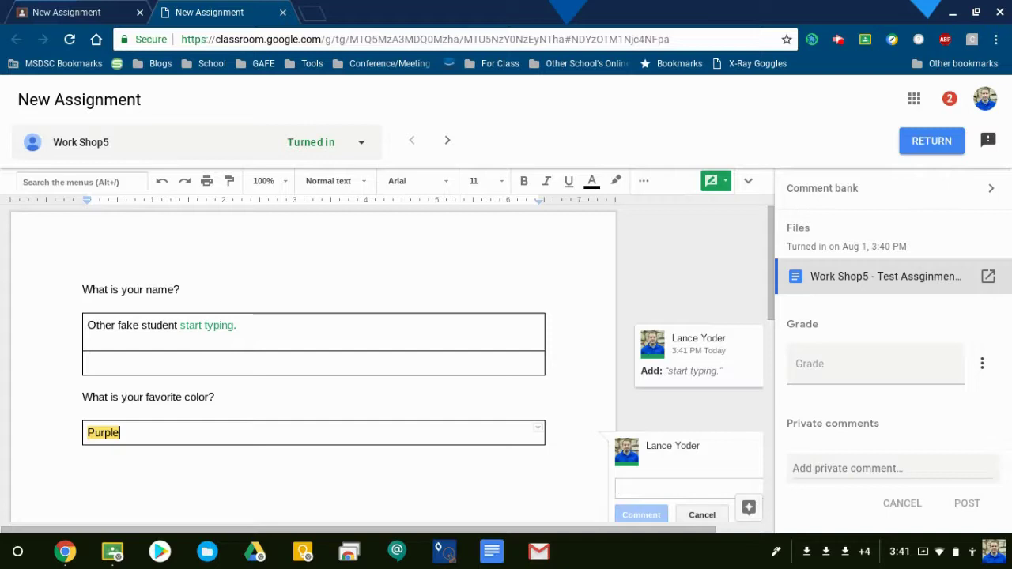
pyautogui.write('I love purple as well!')
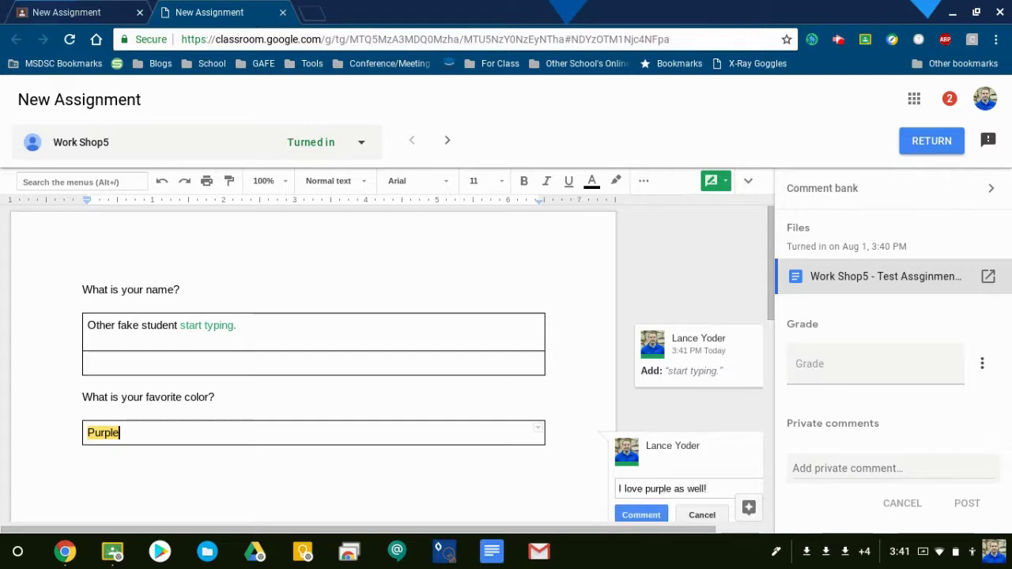
pyautogui.hotkey('ctrl', 'Return')
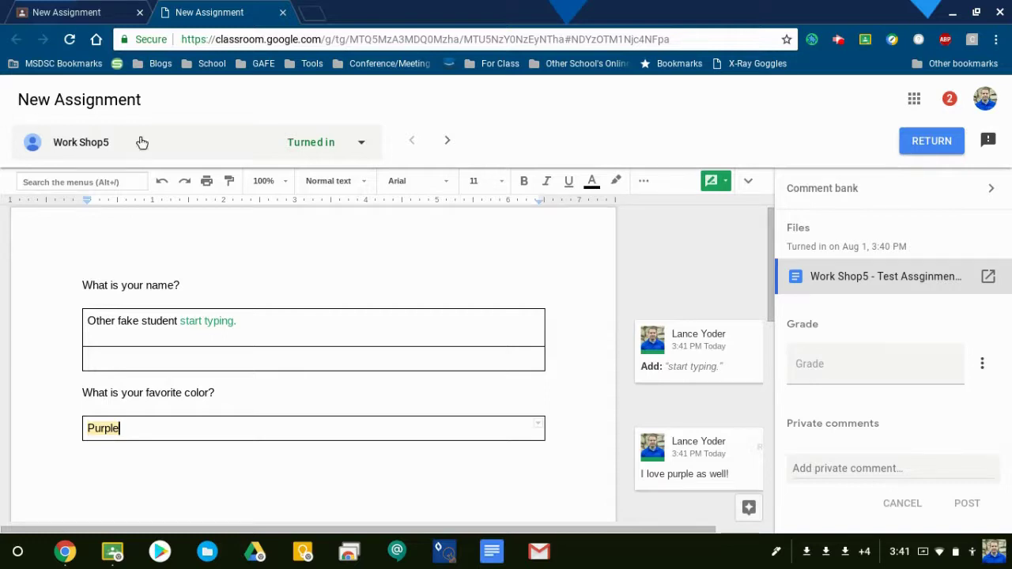
# - Change the assignment's total points from 100 to 20
pyautogui.click(815, 363)
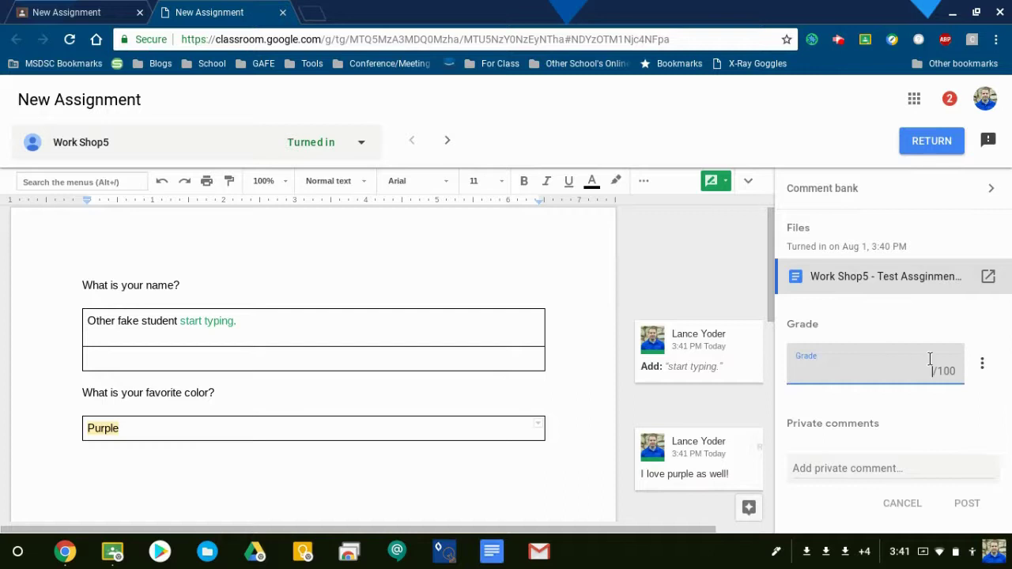
pyautogui.click(983, 367)
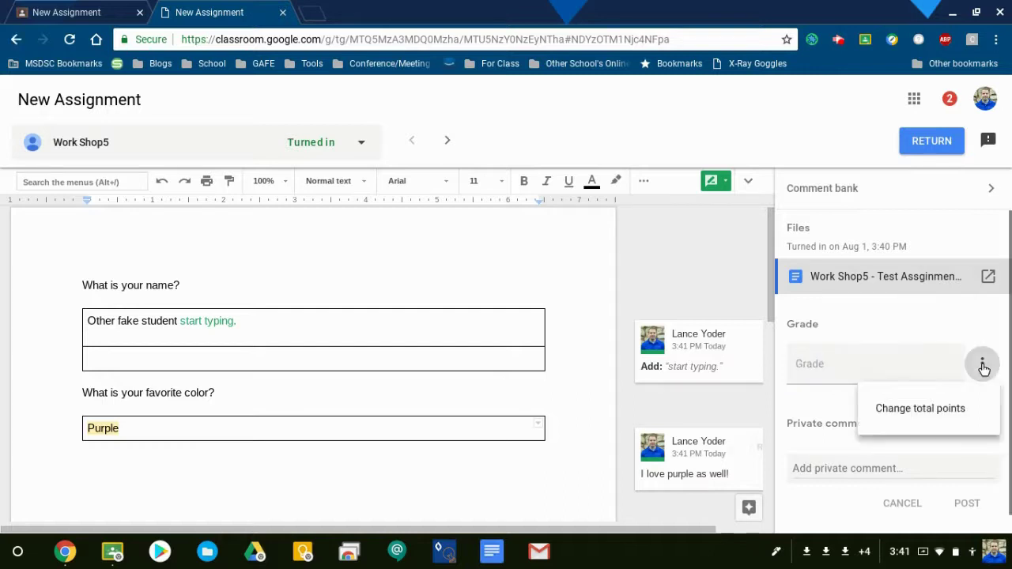
pyautogui.click(948, 417)
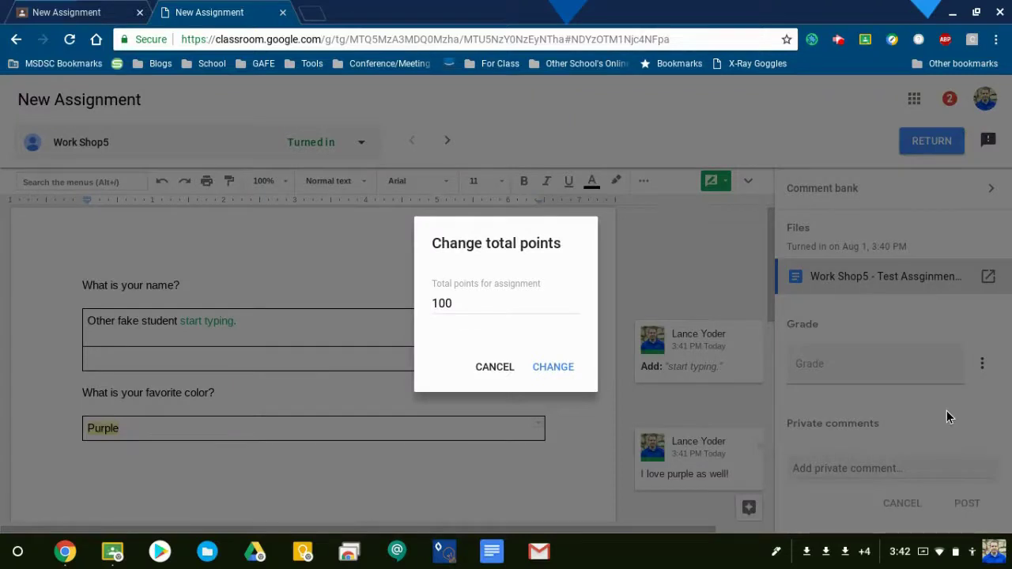
pyautogui.press('BackSpace')
pyautogui.press('BackSpace')
pyautogui.press('BackSpace')
pyautogui.write('20')
pyautogui.press('Return')
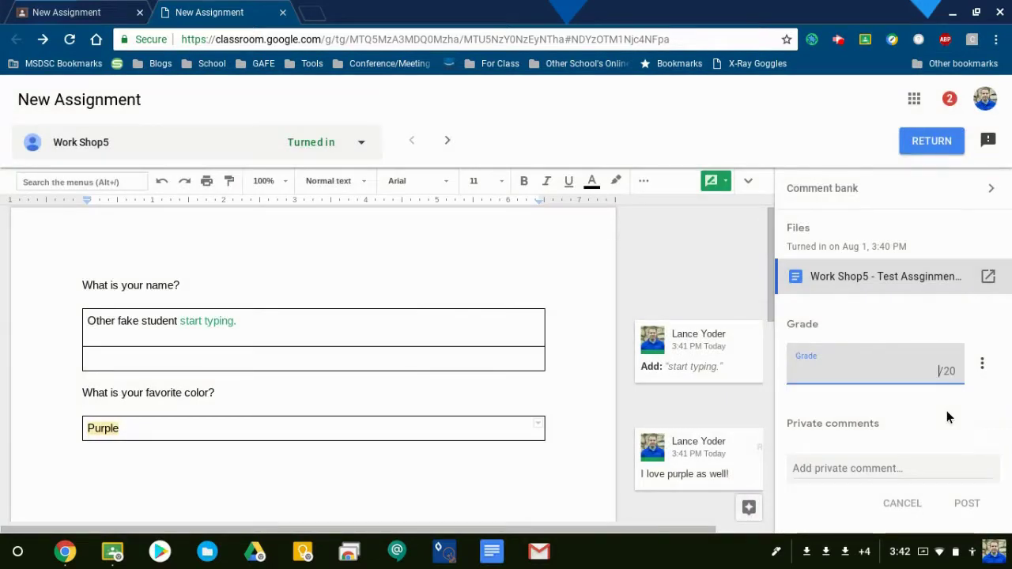
# - Grade the student 18/20, add private comment "This is a quick comment for you!", and return the work
pyautogui.write('18')
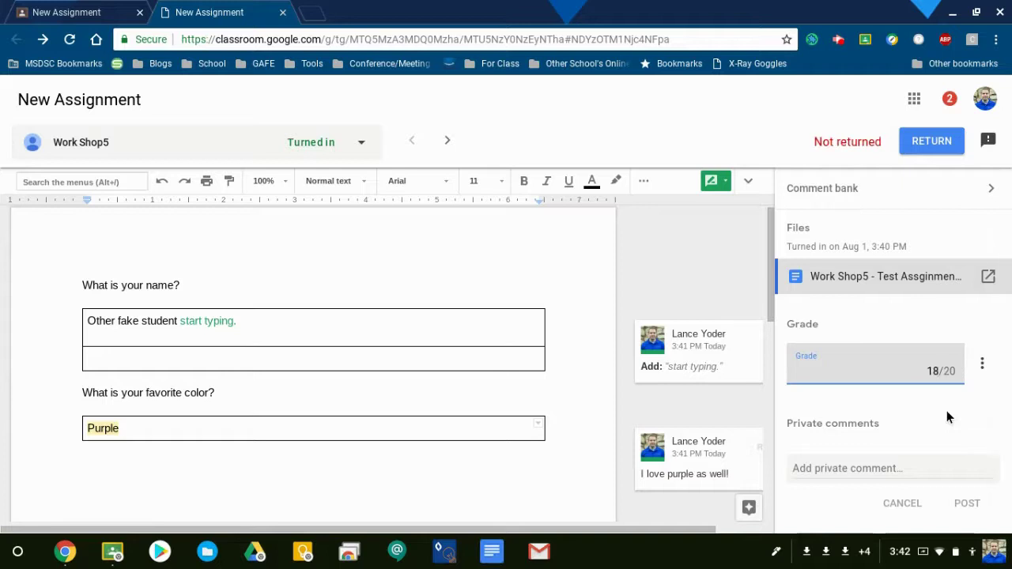
pyautogui.press('Tab')
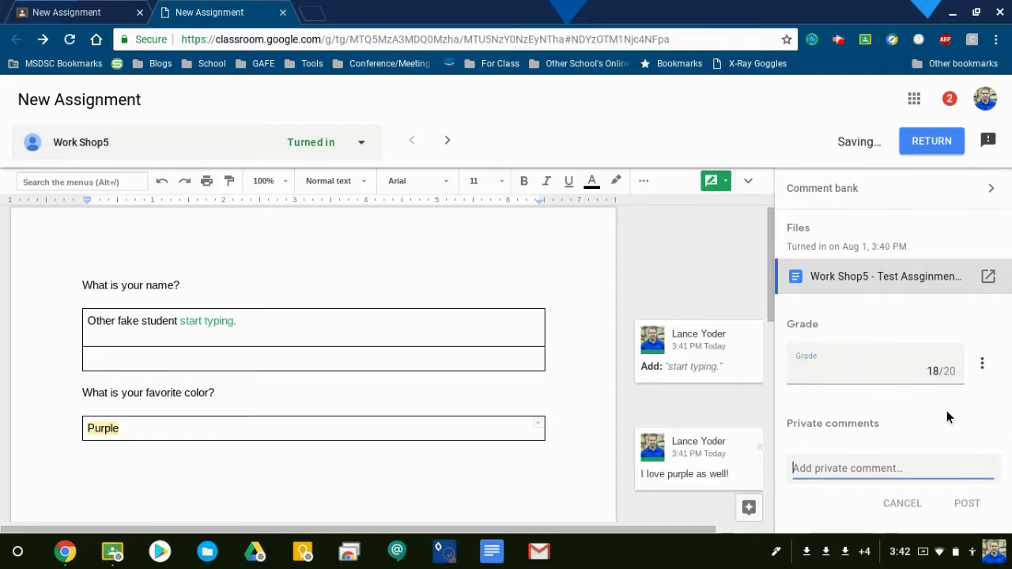
pyautogui.write('This is a quick comment for you!')
pyautogui.hotkey('ctrl', 'Return')
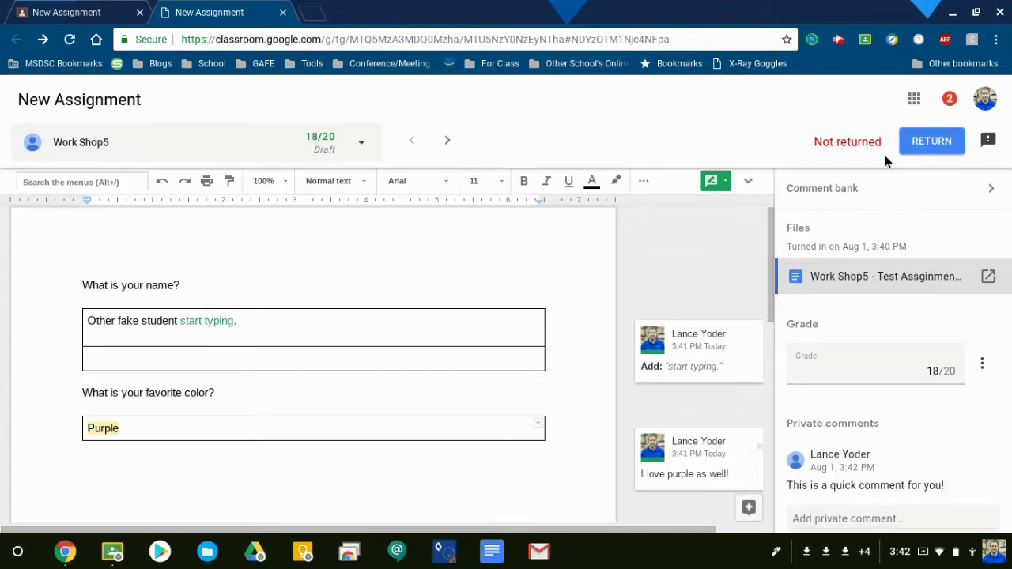
pyautogui.click(918, 144)
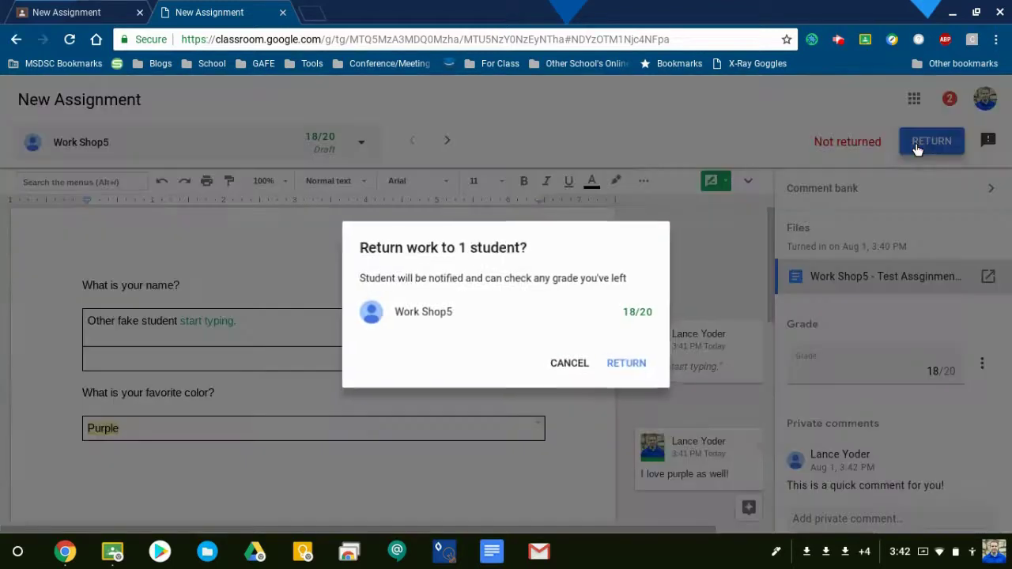
pyautogui.click(632, 365)
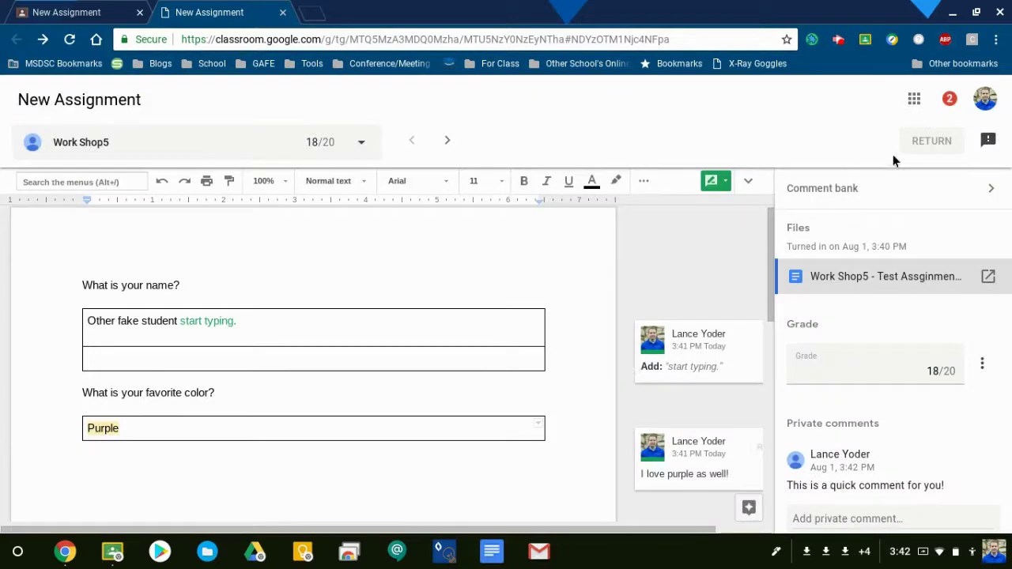
# - On the next student's submission, suggest adding "is a great color." after the answer Green
pyautogui.click(449, 144)
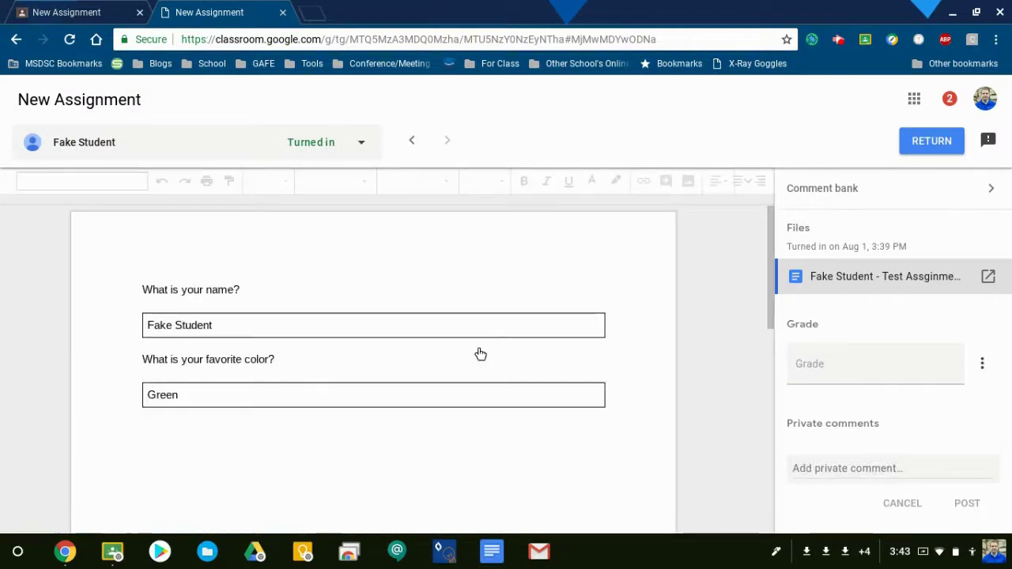
pyautogui.click(195, 419)
pyautogui.click(179, 394)
pyautogui.write('is')
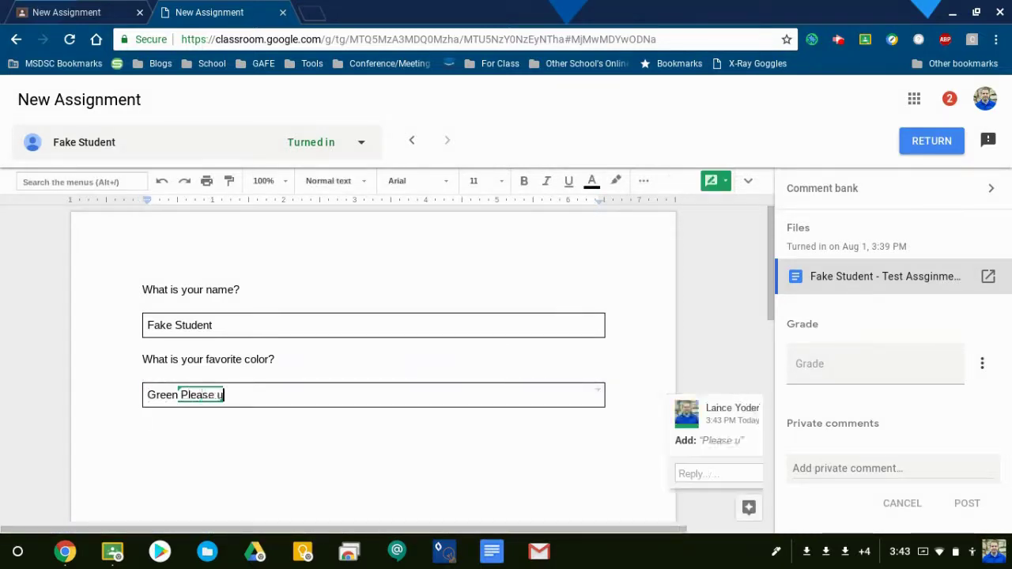
pyautogui.write(' a great color.')
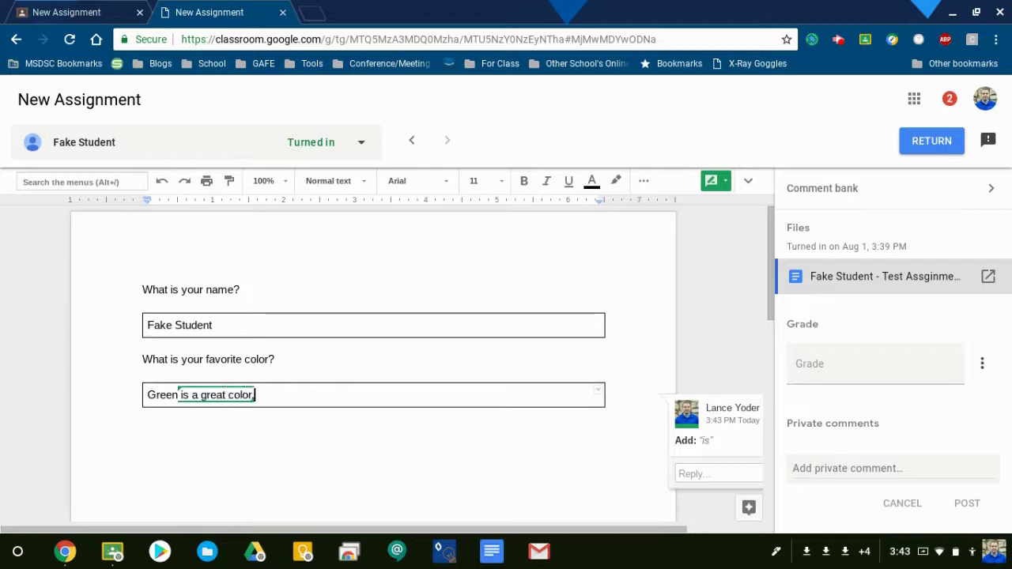
# - Comment on the word Student asking whether their last name is really Student
pyautogui.doubleClick(207, 325)
pyautogui.hotkey('ctrl', 'alt', 'm')
pyautogui.write('Your last name is really St')
pyautogui.press('BackSpace')
pyautogui.press('BackSpace')
pyautogui.write('Student?')
pyautogui.hotkey('ctrl', 'Return')
pyautogui.click(875, 371)
# - Grade the student 19/20 with private comment "Fantastic work!" and return the work
pyautogui.write('1')
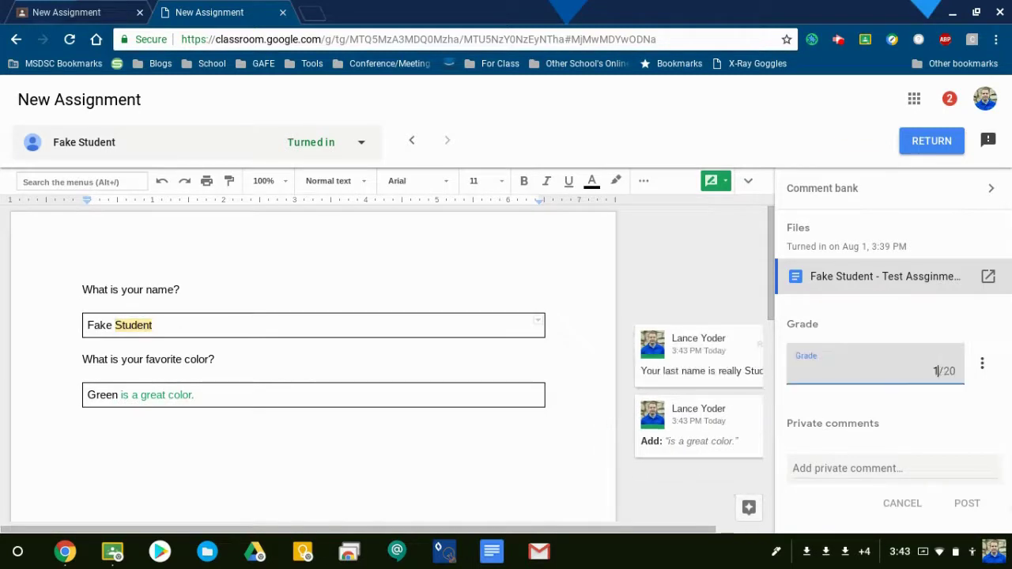
pyautogui.write('9')
pyautogui.click(848, 468)
pyautogui.write('Fantastic work!')
pyautogui.hotkey('ctrl', 'Return')
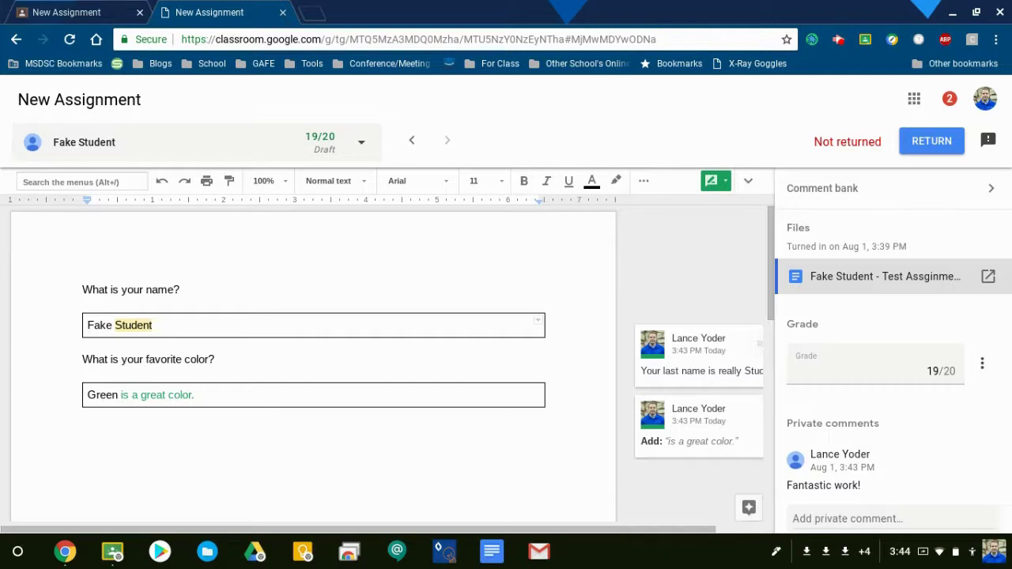
pyautogui.click(931, 141)
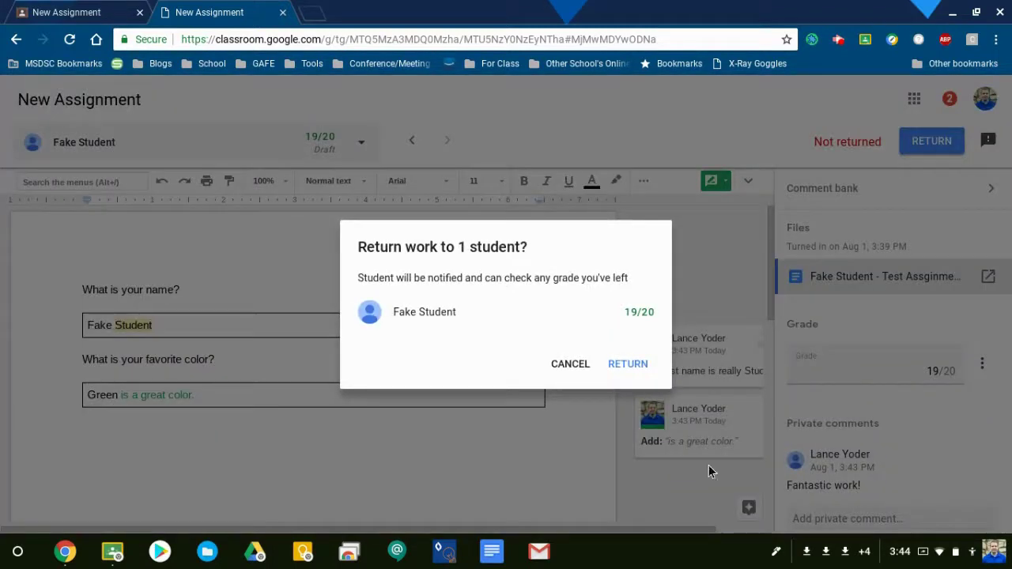
pyautogui.click(624, 368)
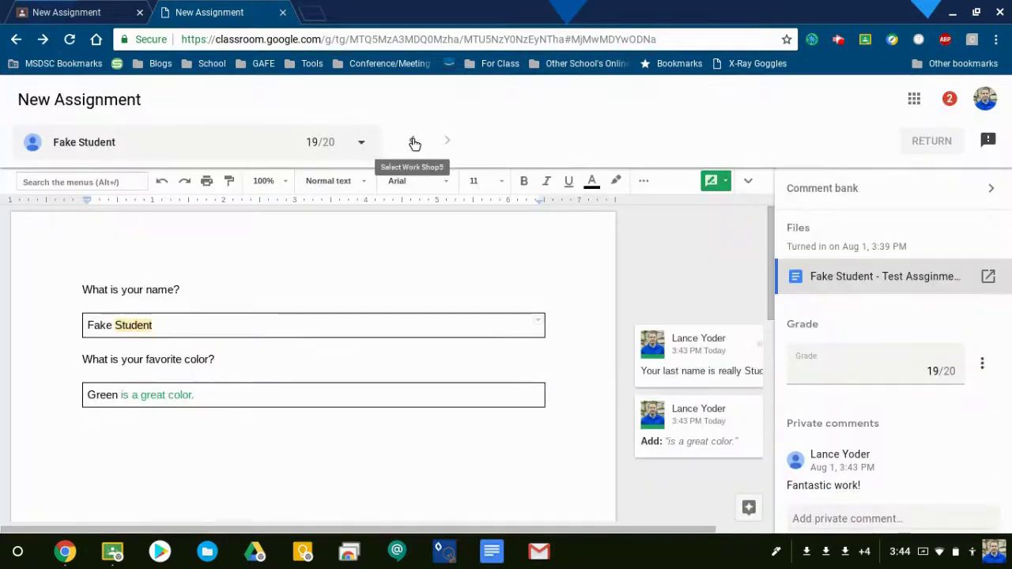
pyautogui.click(361, 144)
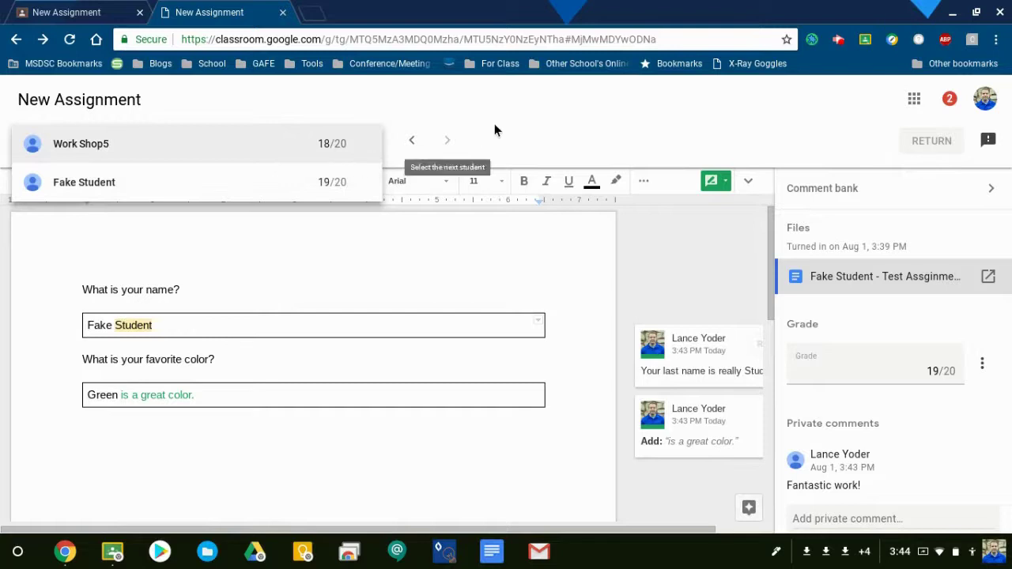
# - Review both returned submissions in the student work list, ending on the second student's 19/20 details
pyautogui.click(466, 130)
pyautogui.click(407, 144)
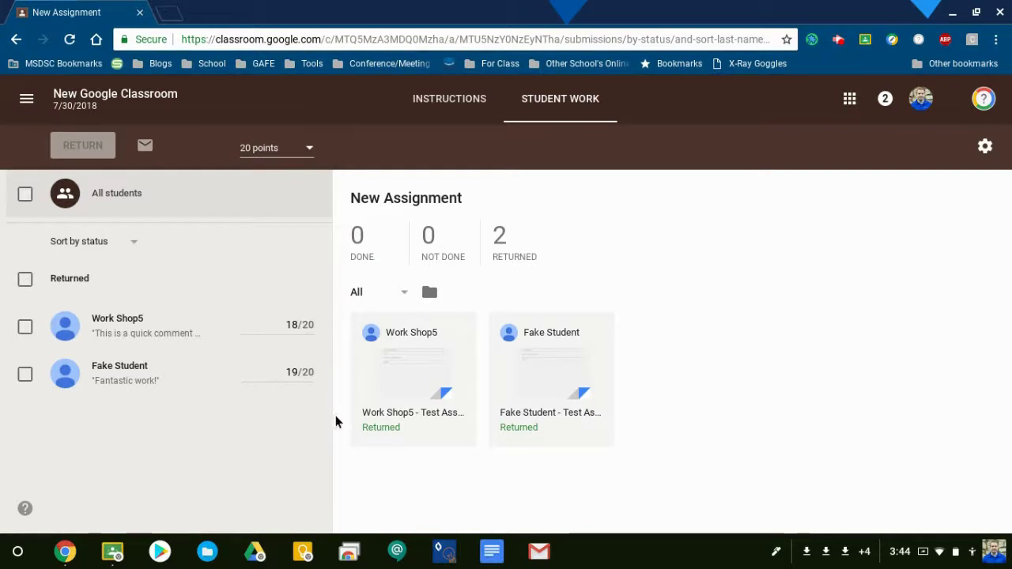
pyautogui.click(184, 324)
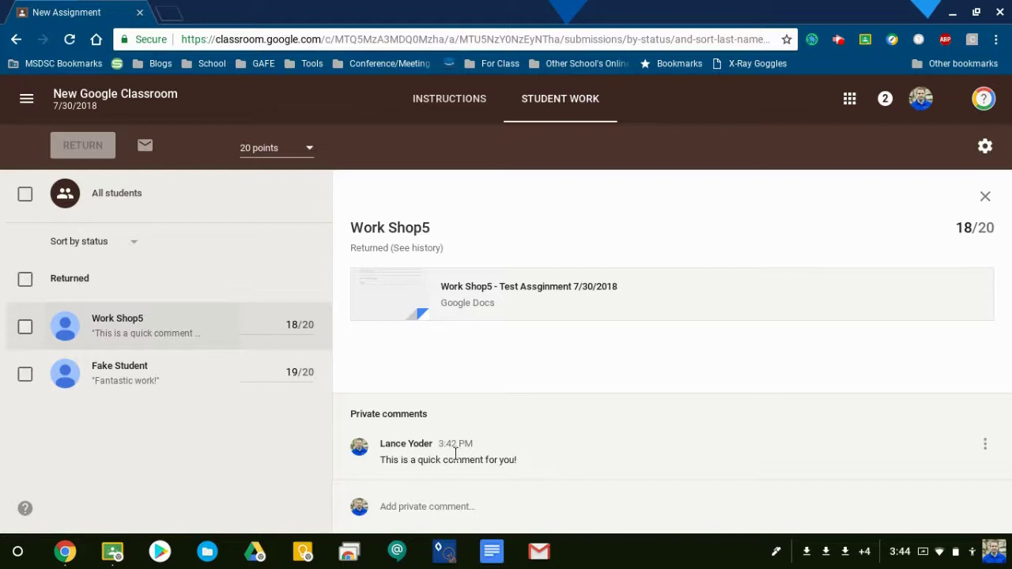
pyautogui.click(181, 380)
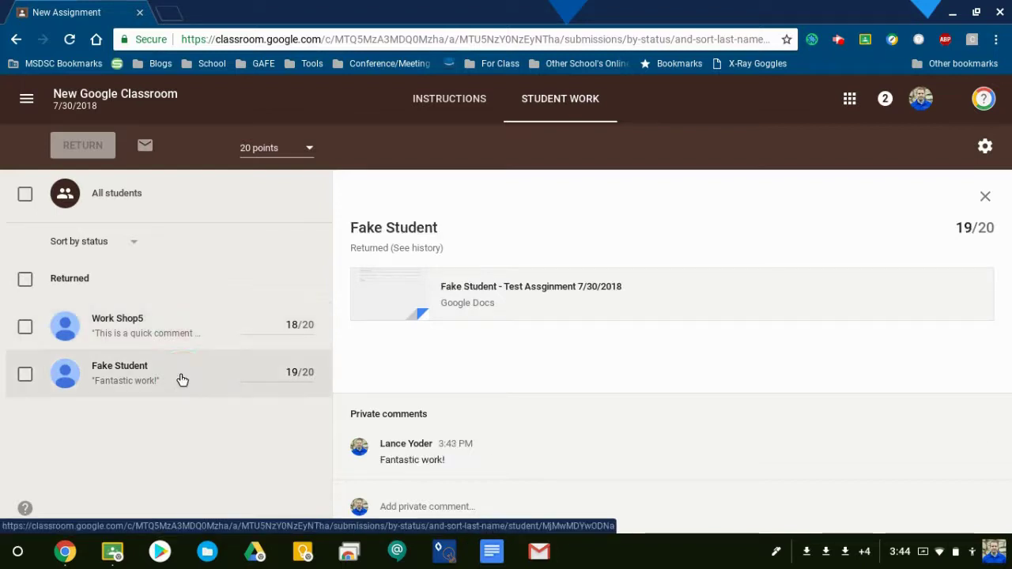
# - In the student's account, check the returned assignment graded 19/20, then go to the class Stream
pyautogui.hotkey('alt', 'Tab')
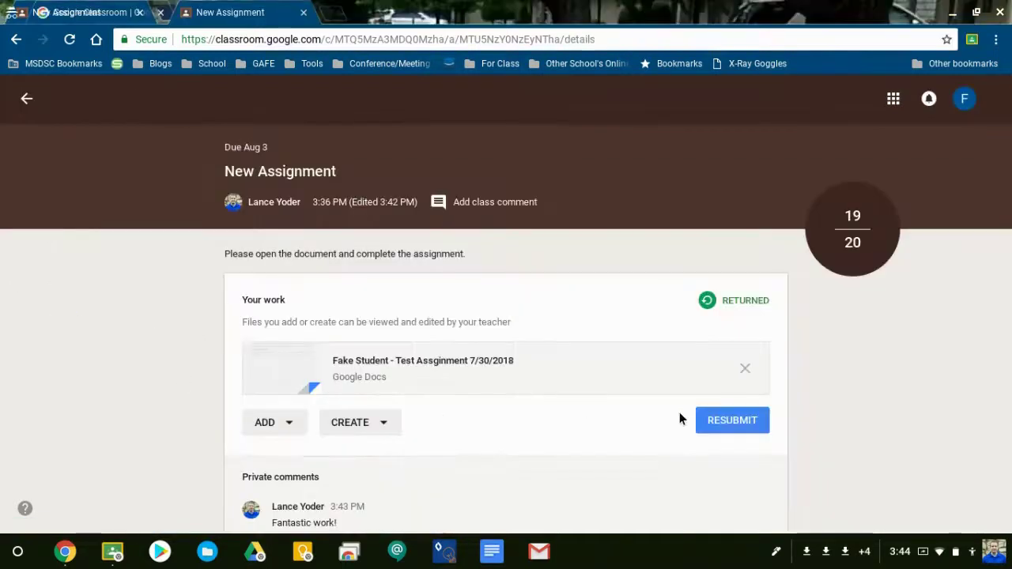
pyautogui.scroll(-2, 474, 332)
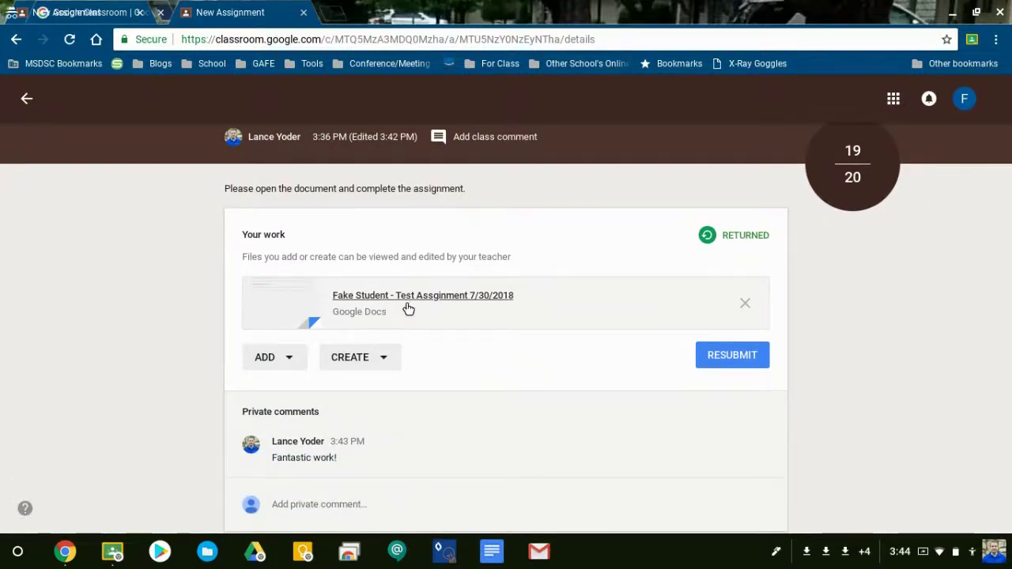
pyautogui.hotkey('alt', 'Left')
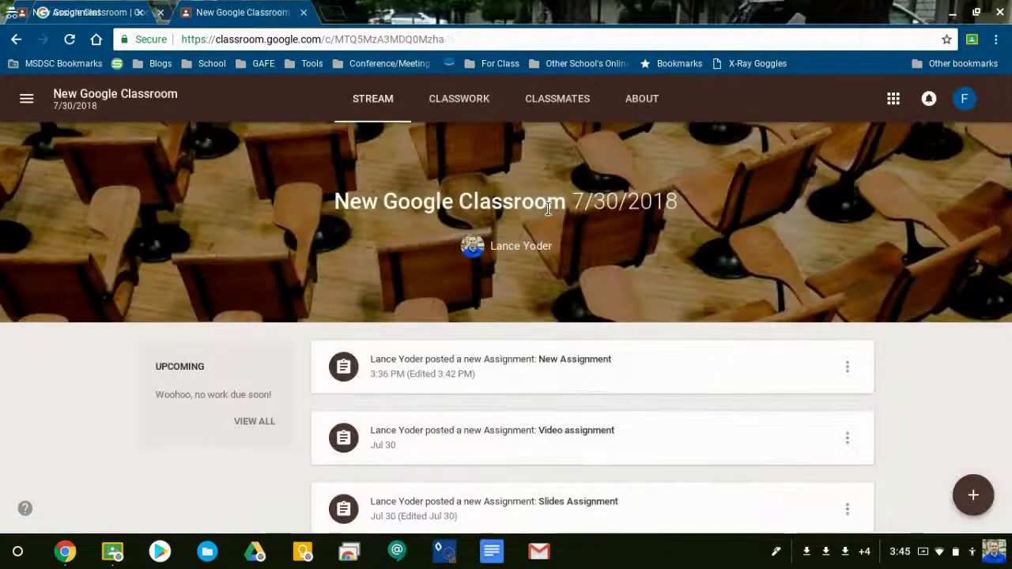